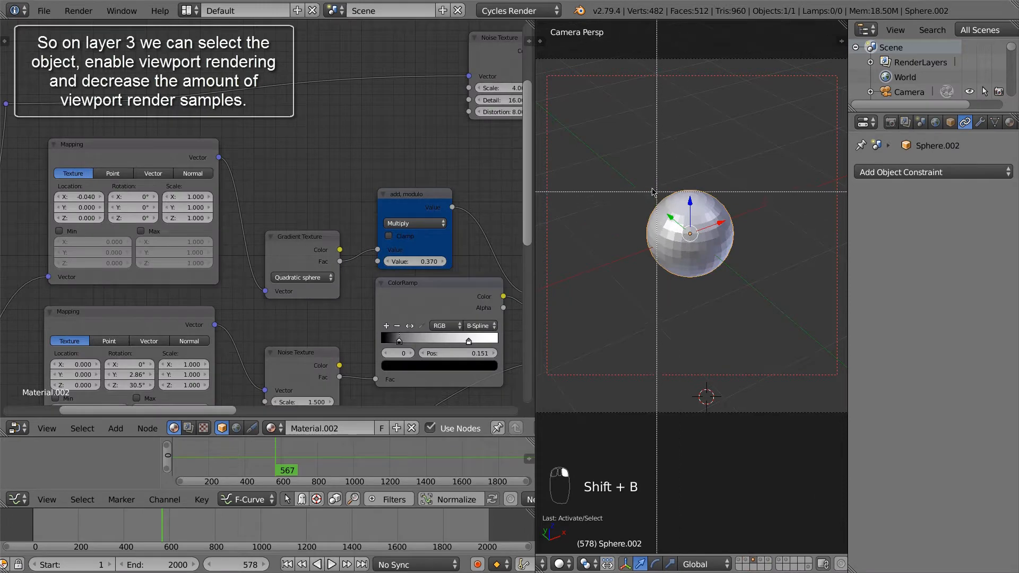
Switch the viewport to rendered shading and limit rendering to a tight border around the sphere's glowing core
drag(644, 186, 740, 278)
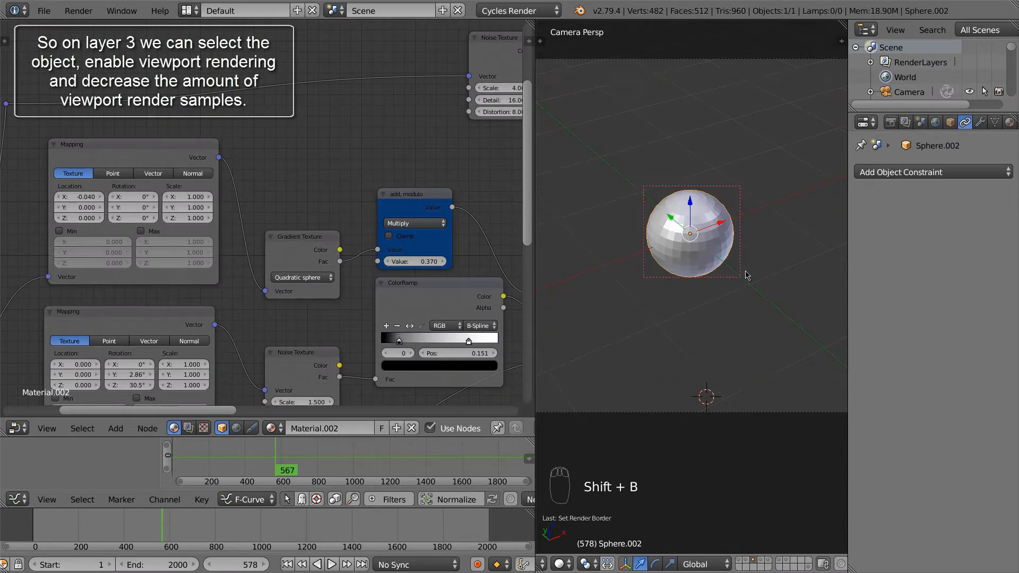
click(560, 563)
click(579, 448)
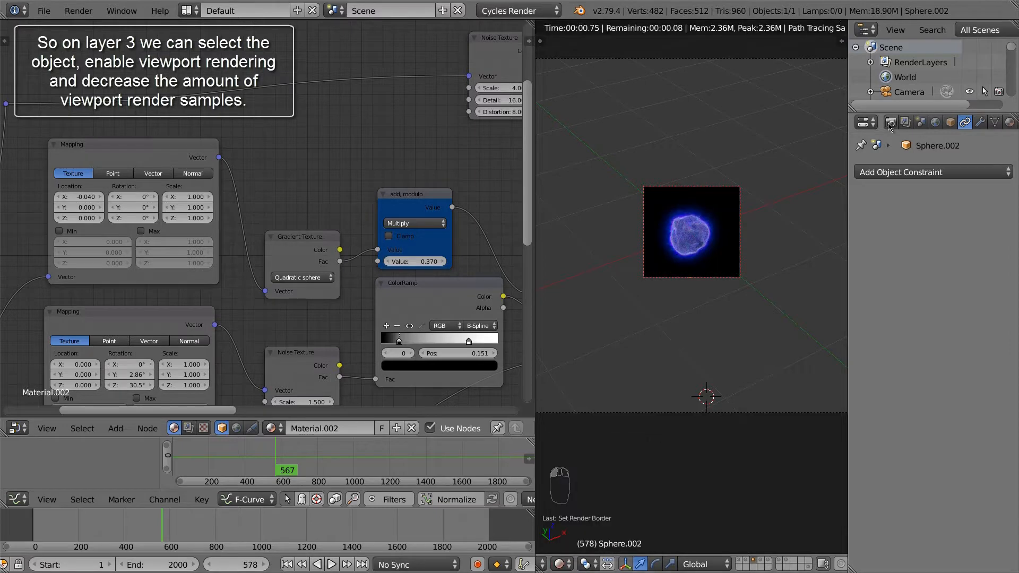
key(shift+b)
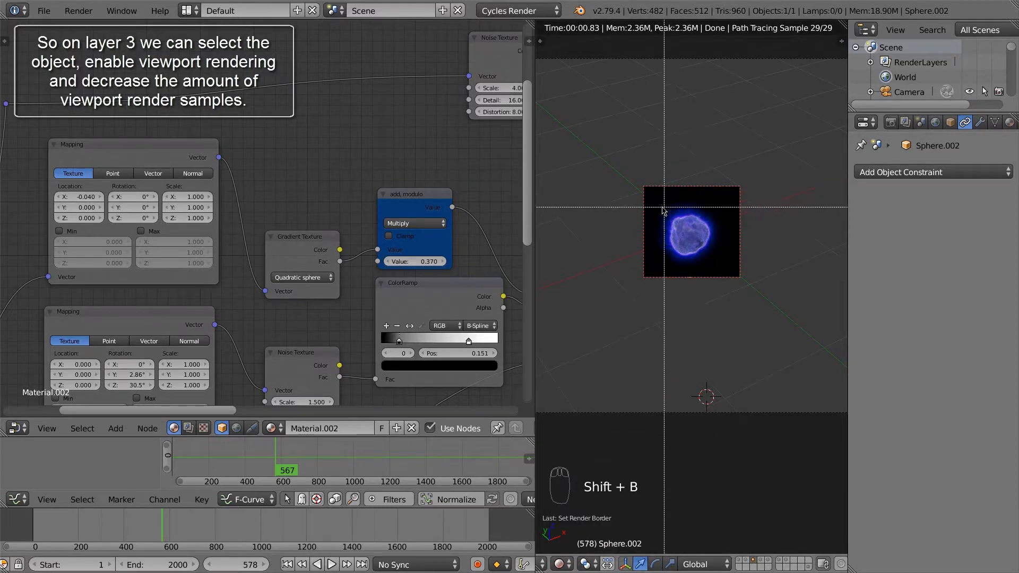
drag(662, 207, 713, 256)
scroll(713, 256, up, 3)
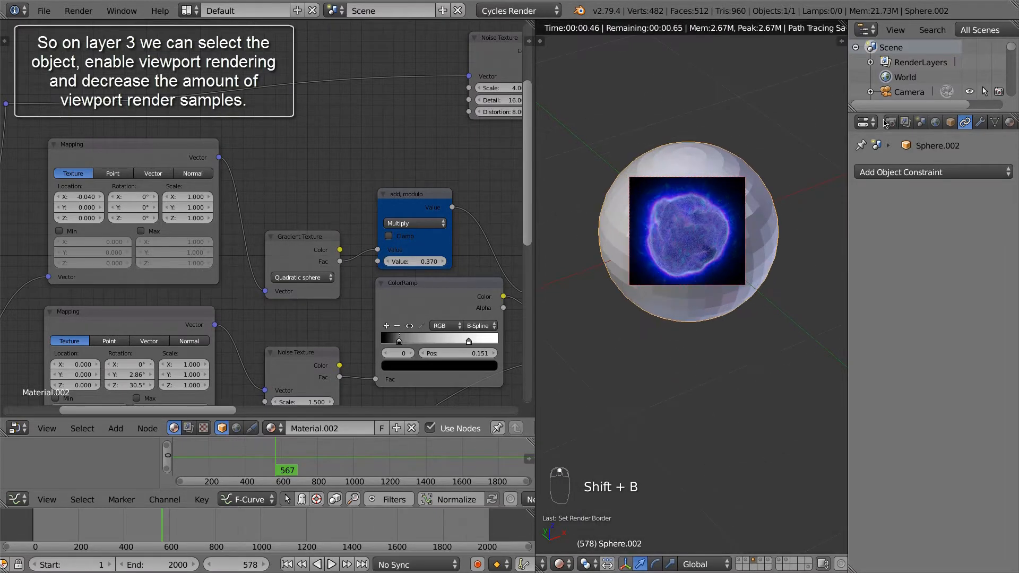
Set the Cycles preview samples to 15 in the scene's render sampling settings
click(890, 122)
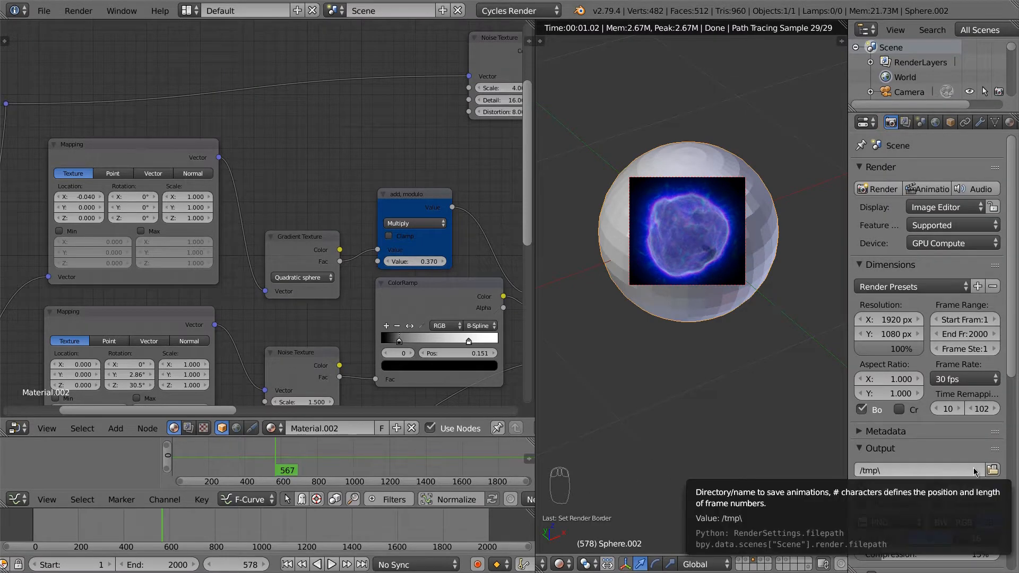
scroll(979, 466, down, 8)
drag(979, 511, 968, 514)
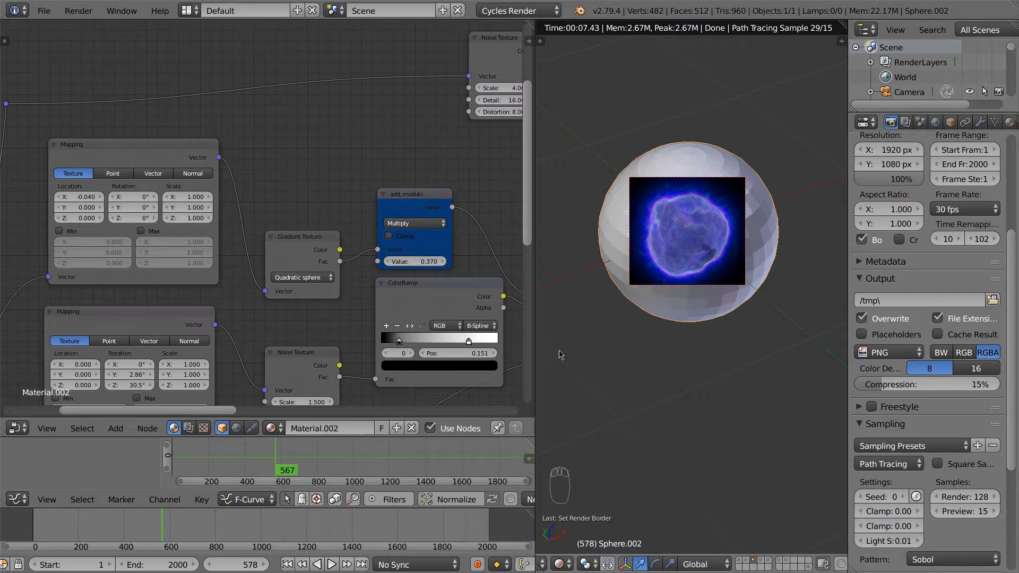
Widen the node editor and disconnect the Multiply node from the Brick Texture's Mortar Size input
drag(535, 344, 636, 344)
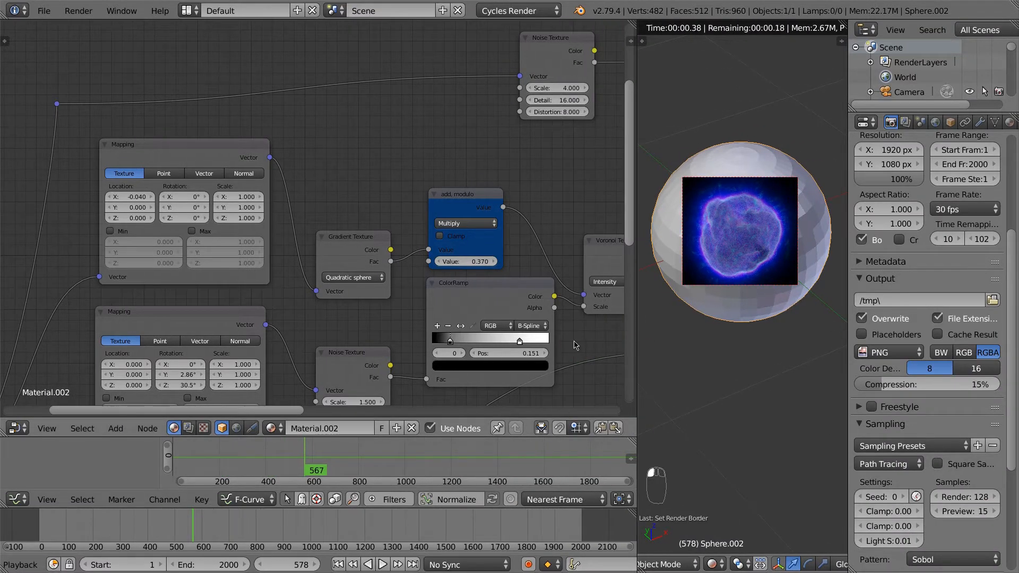
scroll(387, 206, down, 5)
middle_drag(387, 207, 187, 28)
middle_drag(488, 232, 504, 282)
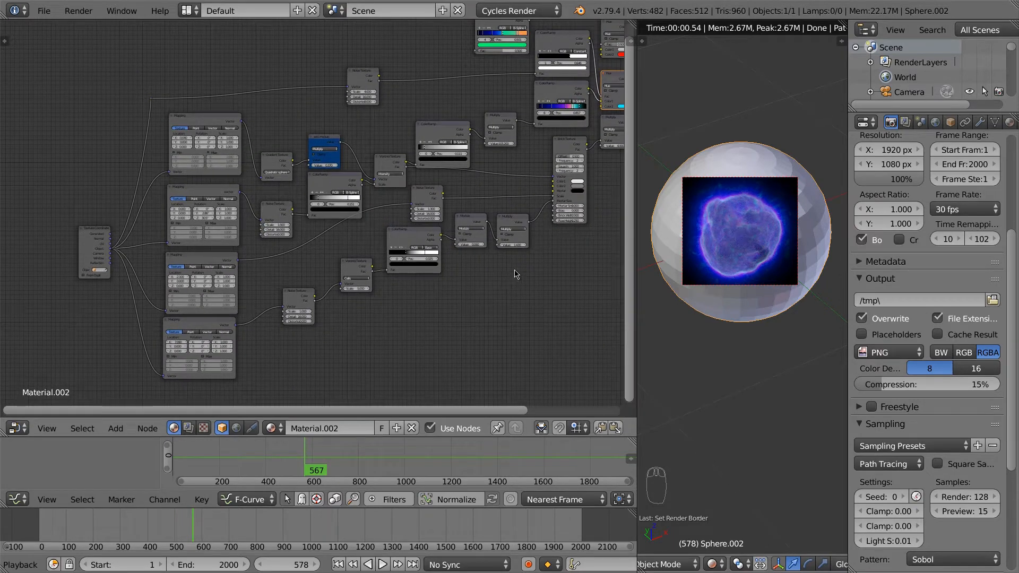
scroll(536, 258, up, 5)
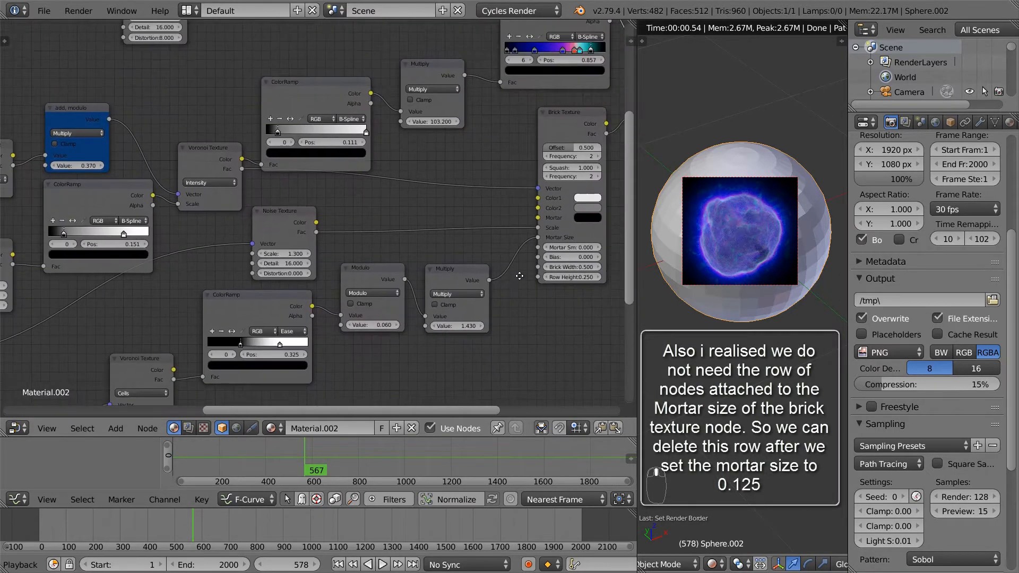
drag(543, 232, 514, 245)
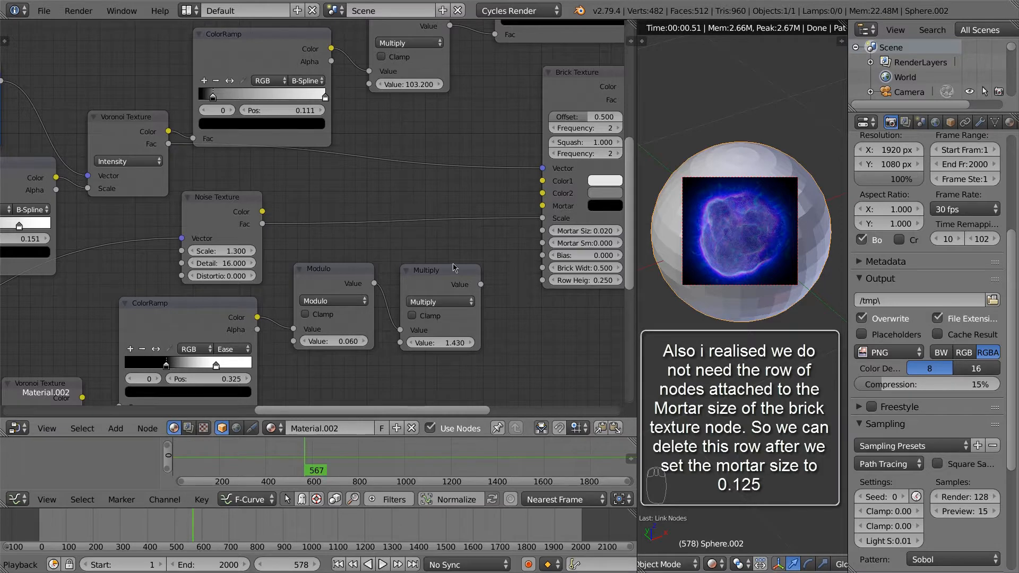
Set the Brick Texture node's Mortar Size to 0.125 and inspect the sphere's rendered preview up close
middle_drag(566, 302, 480, 302)
click(502, 94)
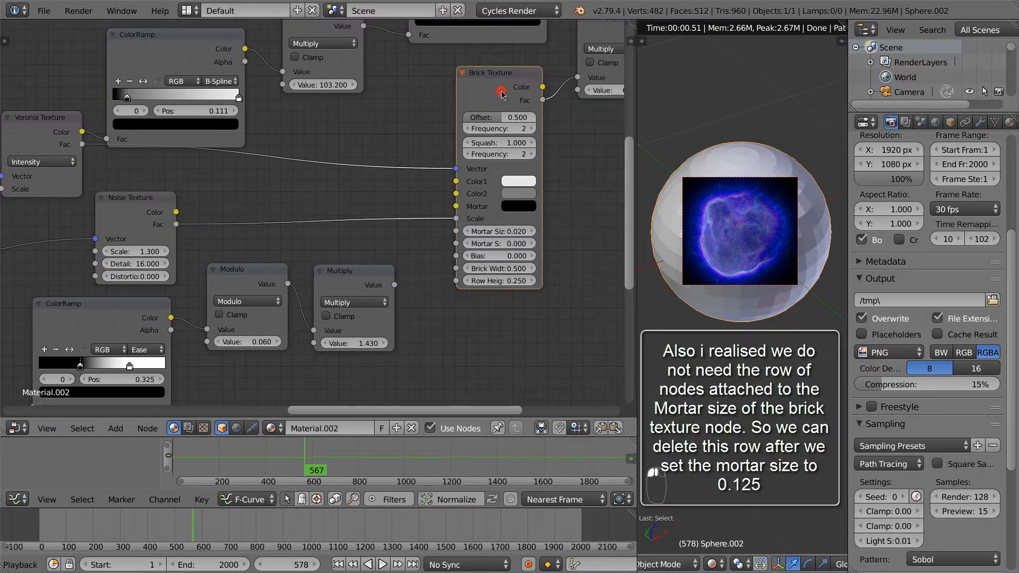
drag(520, 235, 532, 234)
scroll(509, 287, down, 2)
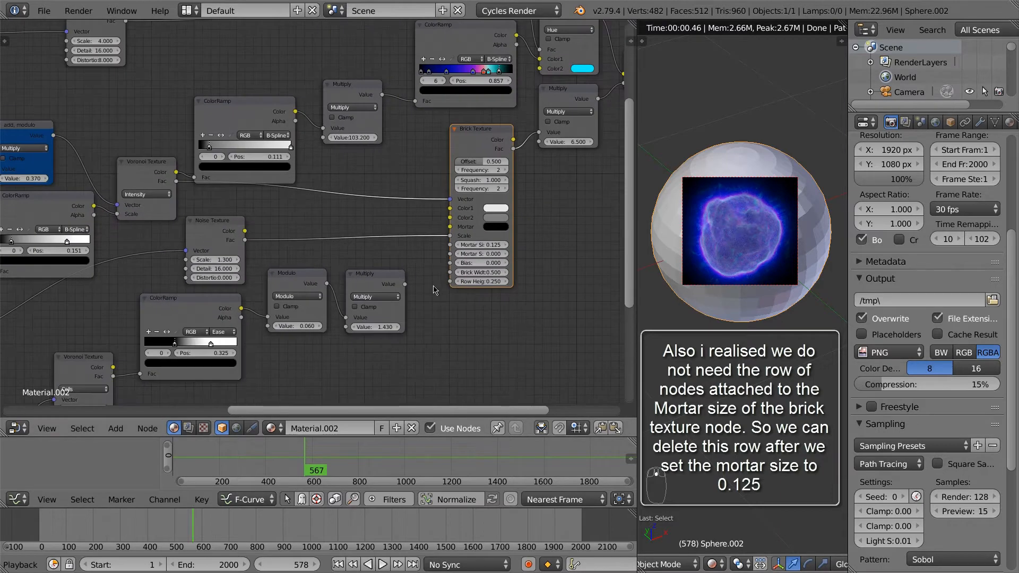
scroll(733, 251, down, 1)
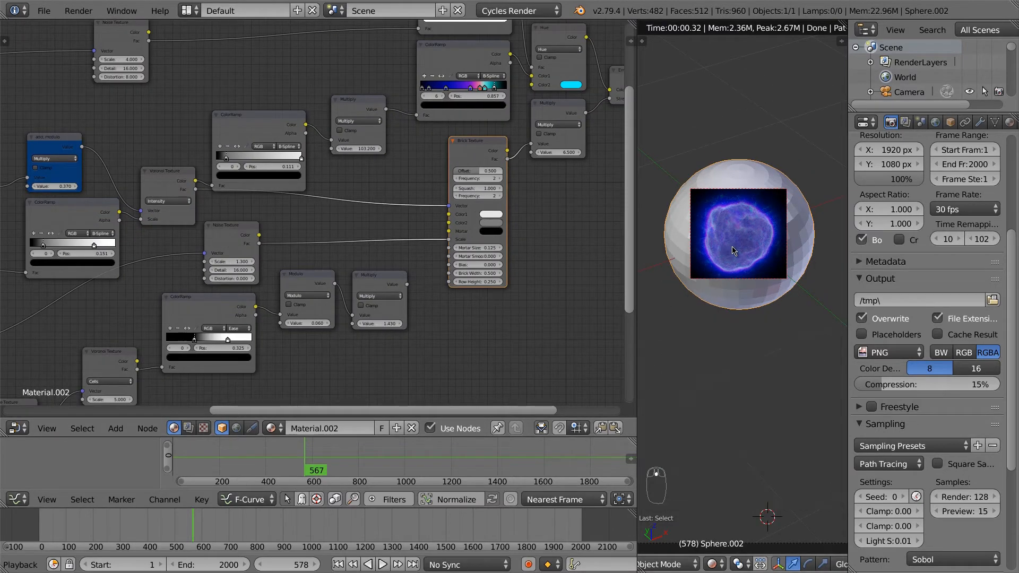
scroll(733, 251, up, 2)
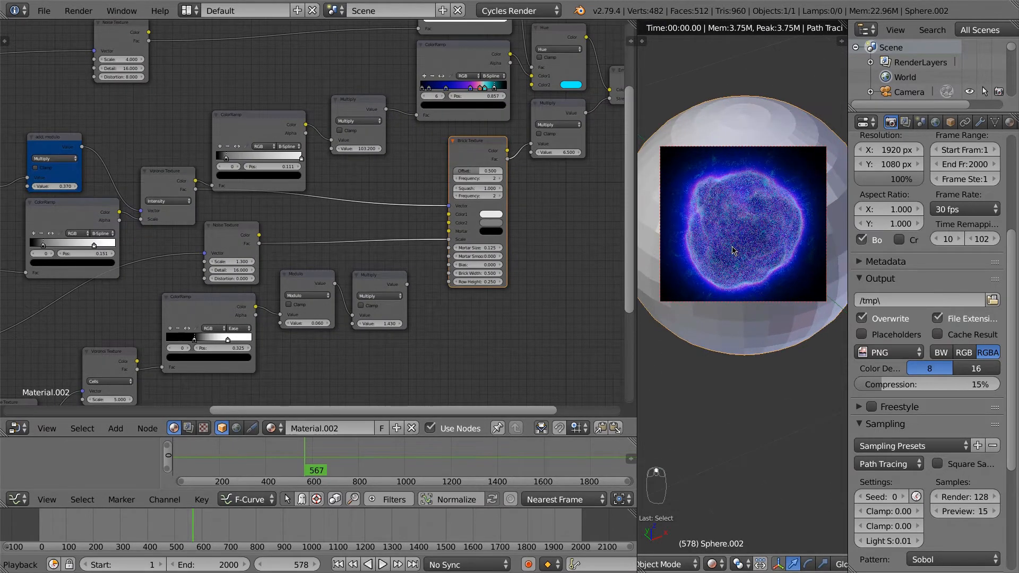
scroll(732, 250, up, 2)
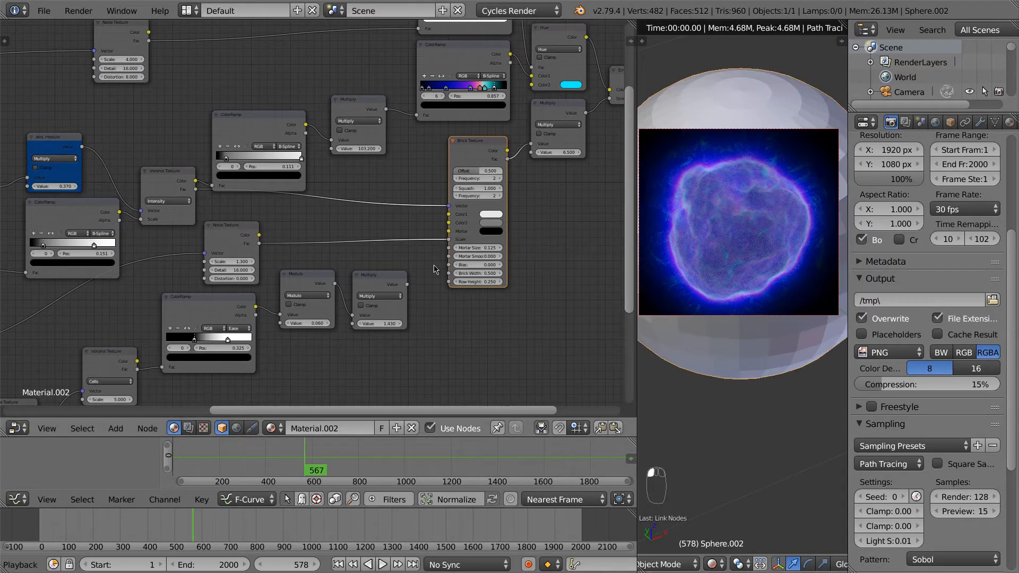
Delete the disconnected bottom row of nodes: Multiply, Modulo, ColorRamp, Voronoi Texture, Noise Texture and the lowest Mapping node
scroll(409, 347, down, 3)
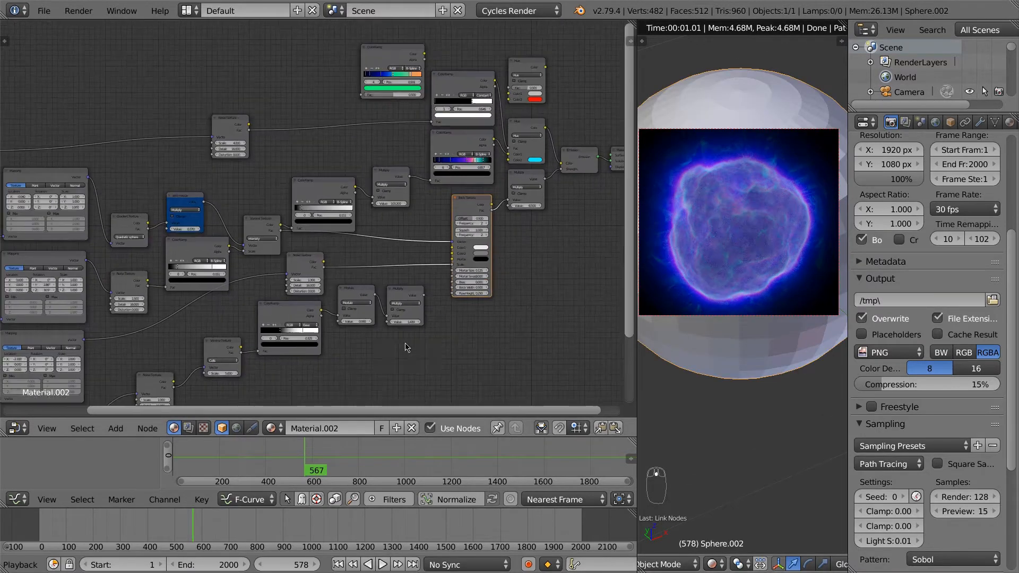
middle_drag(446, 255, 484, 214)
click(504, 183)
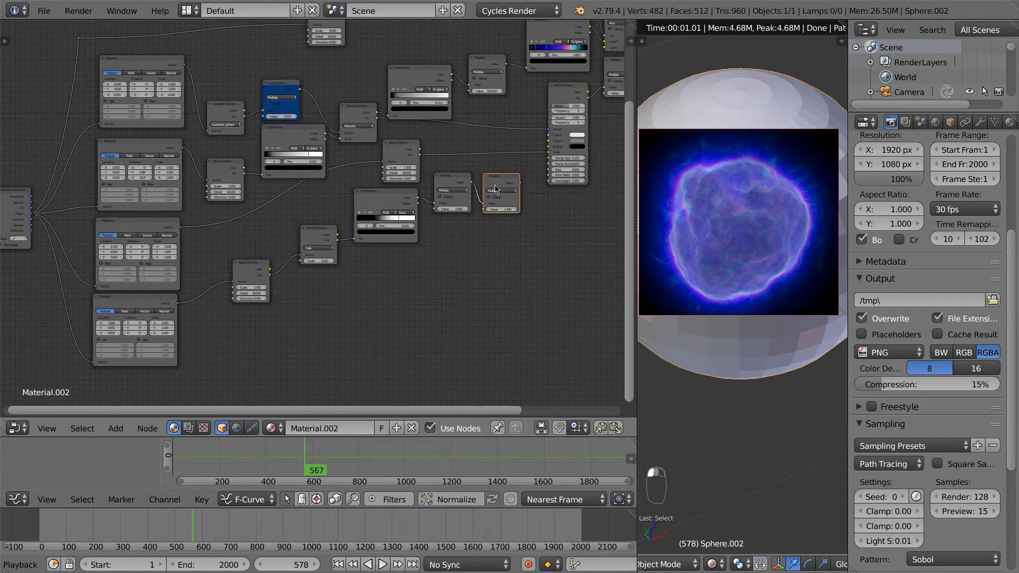
key(x)
click(453, 183)
key(x)
key(x)
click(318, 233)
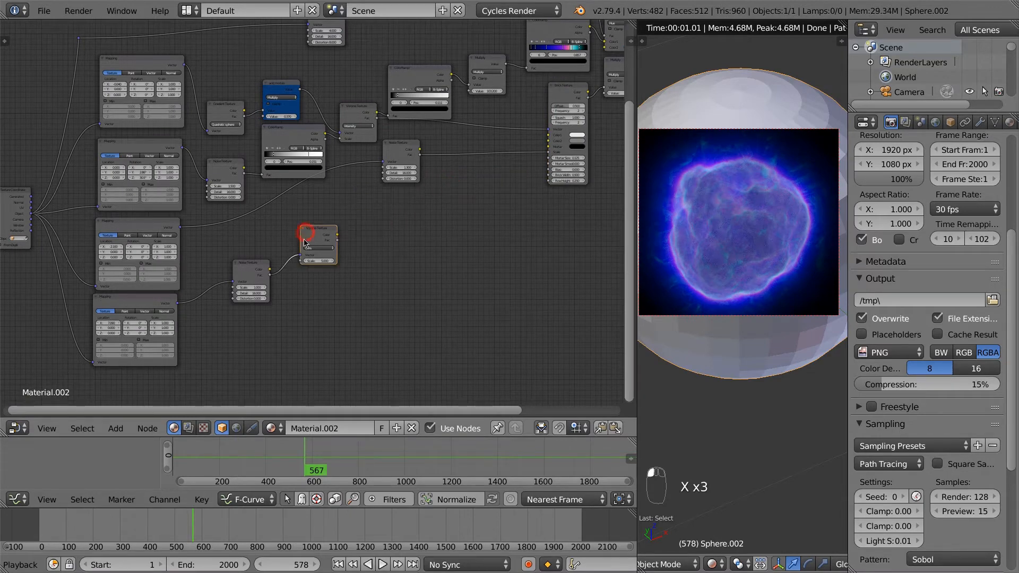
key(x)
click(250, 270)
key(x)
click(132, 300)
key(x)
Delete the two unused nodes above the network: the green ColorRamp and the mix node with the red color
key(Home)
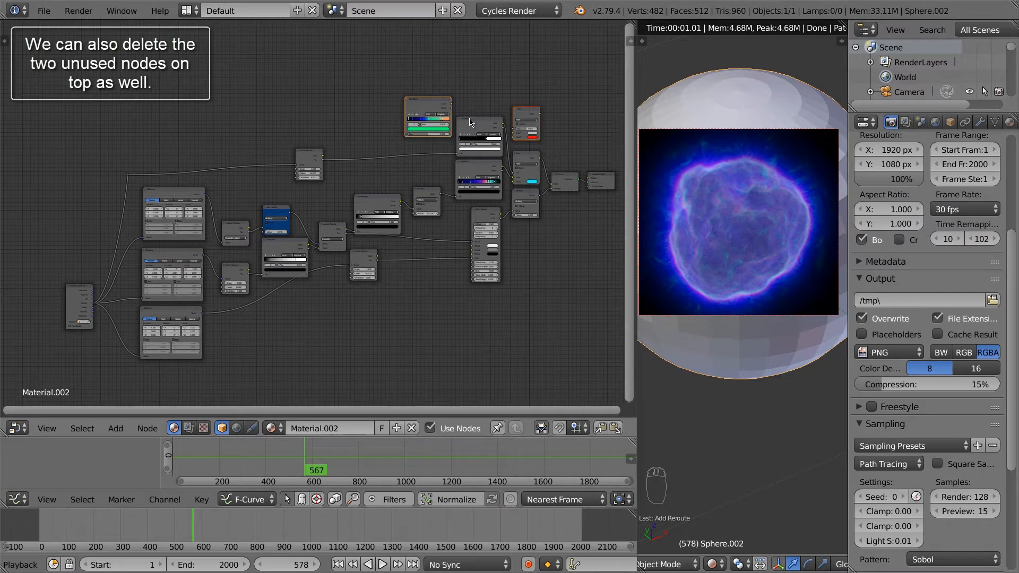
key(x)
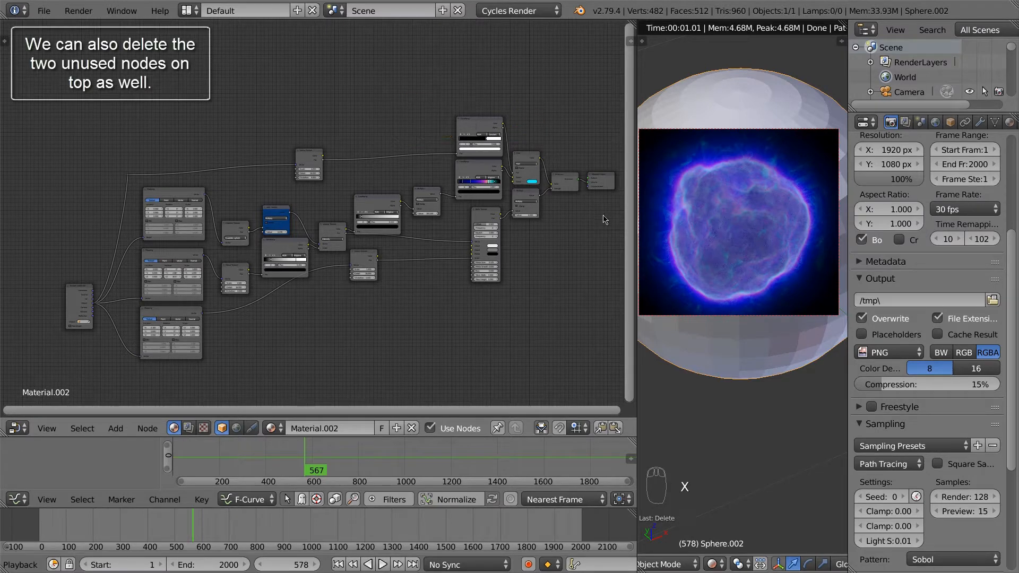
scroll(723, 242, down, 1)
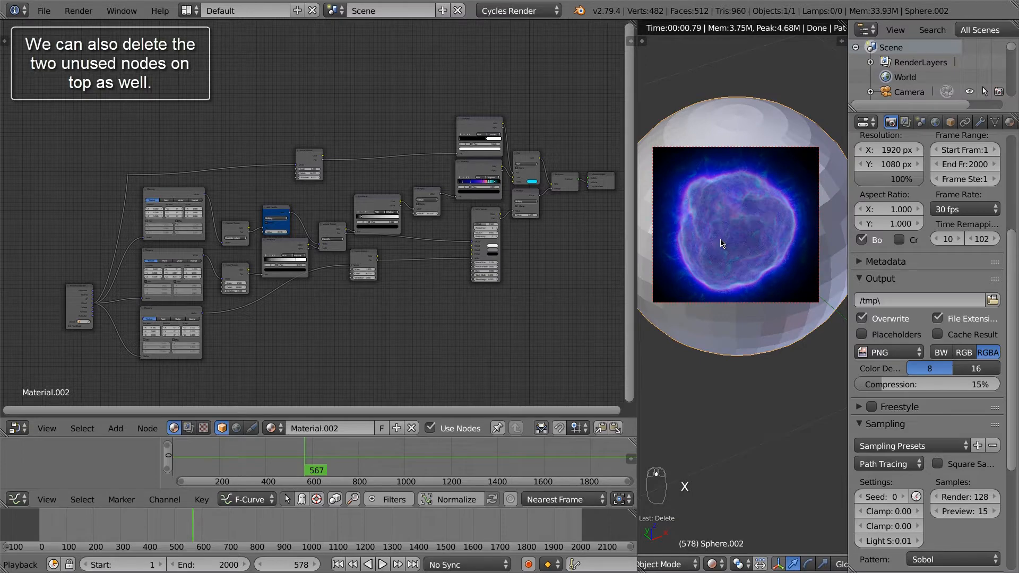
scroll(721, 243, down, 1)
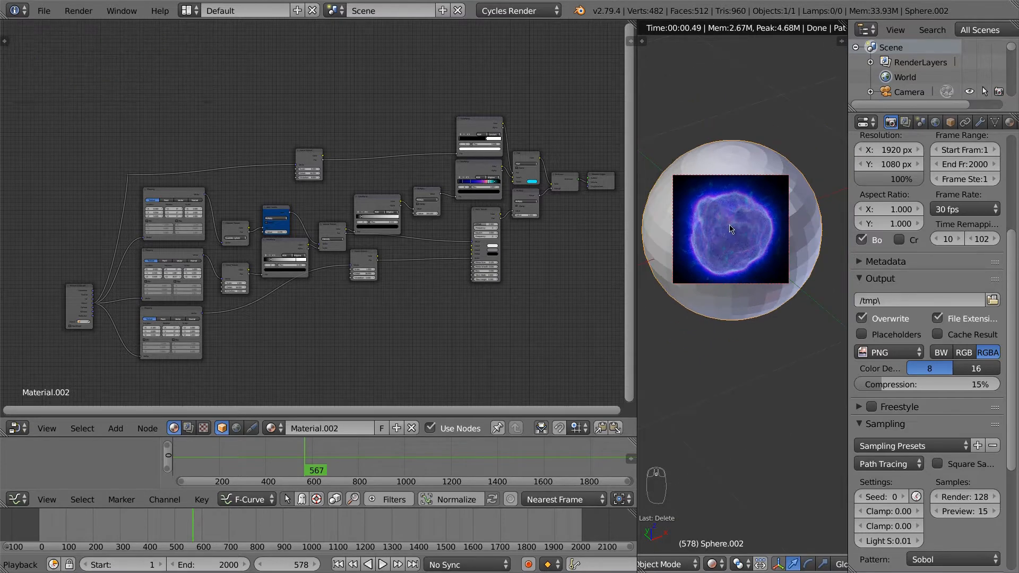
Set the black stop to position 0.118 on the ColorRamp between the Voronoi Texture and Multiply nodes
middle_drag(420, 325, 515, 275)
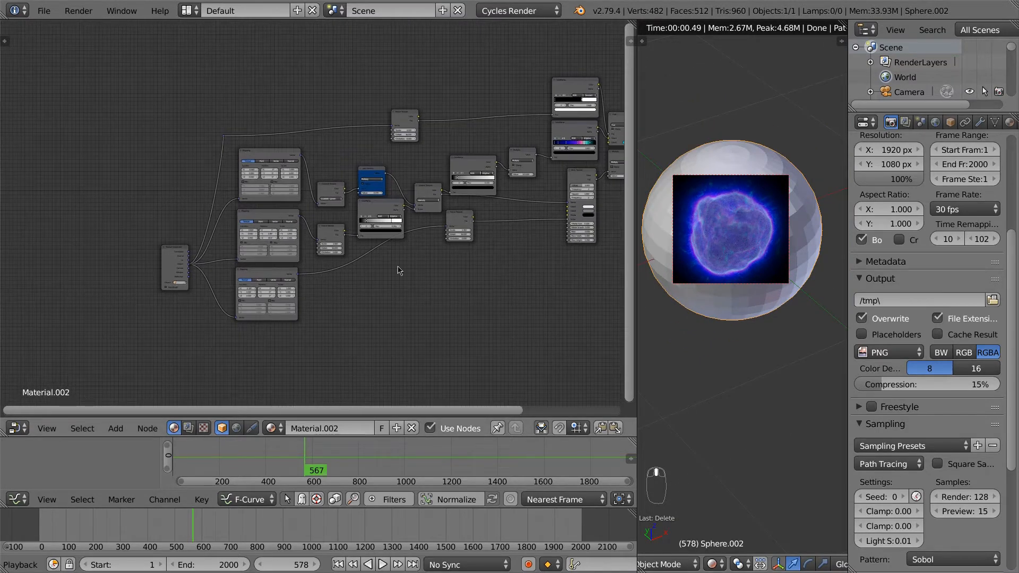
scroll(366, 265, up, 3)
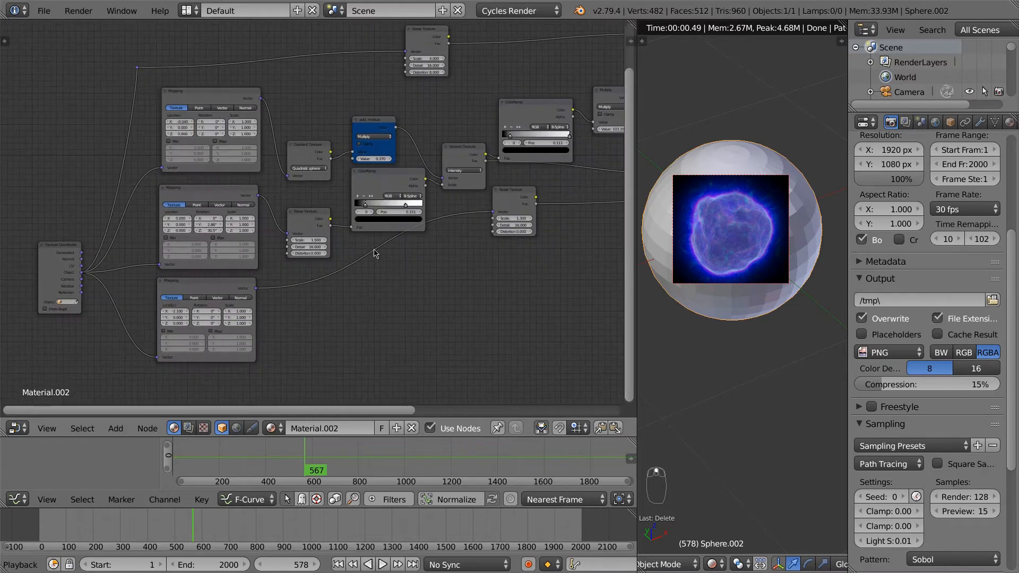
middle_drag(451, 234, 318, 335)
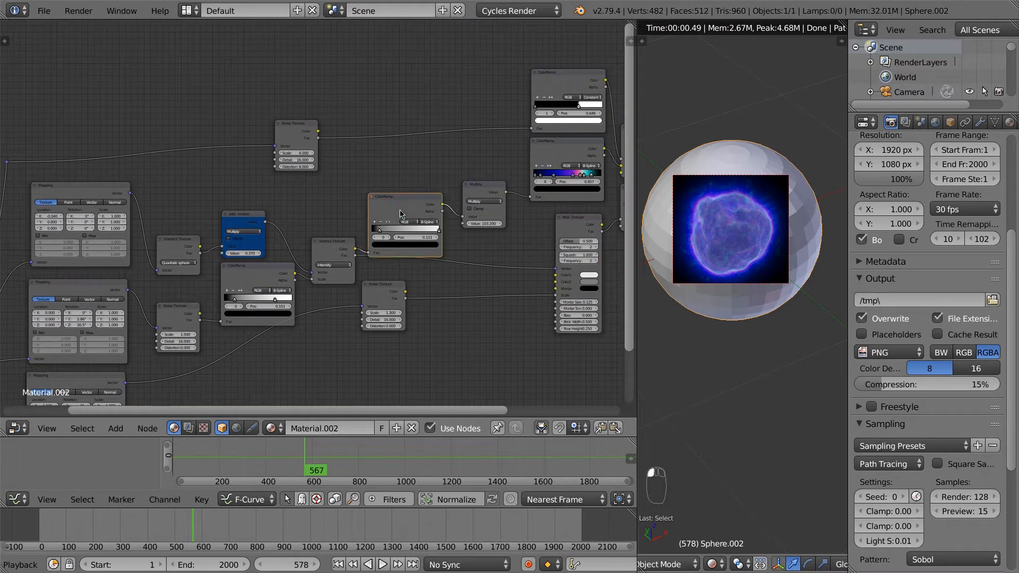
scroll(401, 214, up, 4)
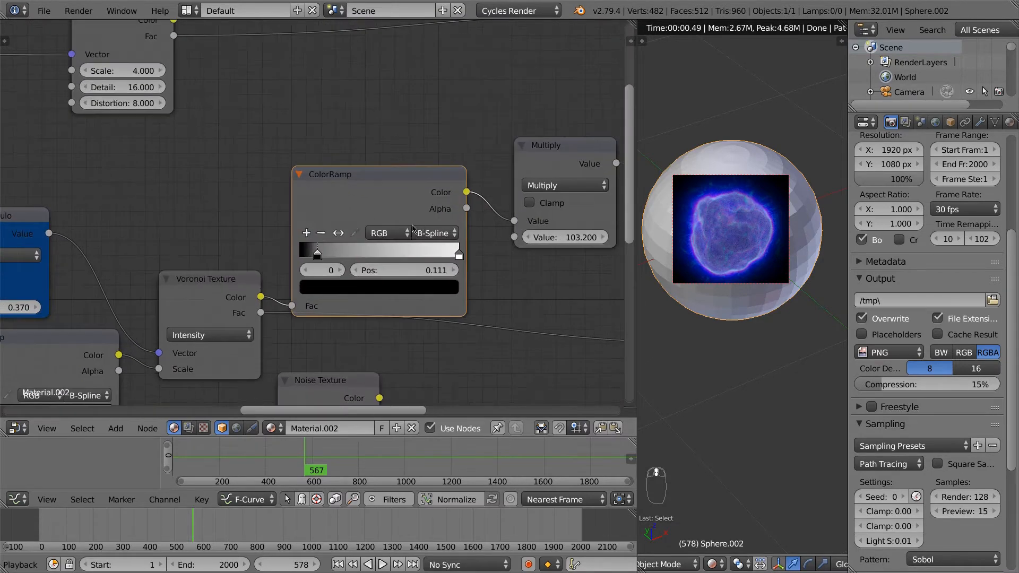
mouse_move(319, 257)
mouse_down()
mouse_move(331, 258)
mouse_move(320, 259)
mouse_up()
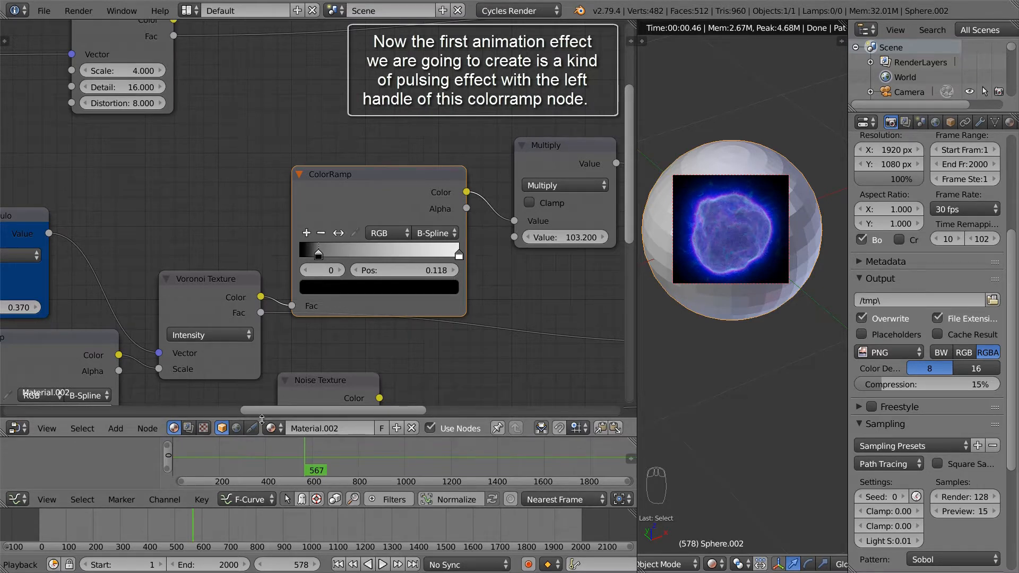
Go to frame 1 and insert a keyframe on the ColorRamp's black stop position
click(300, 565)
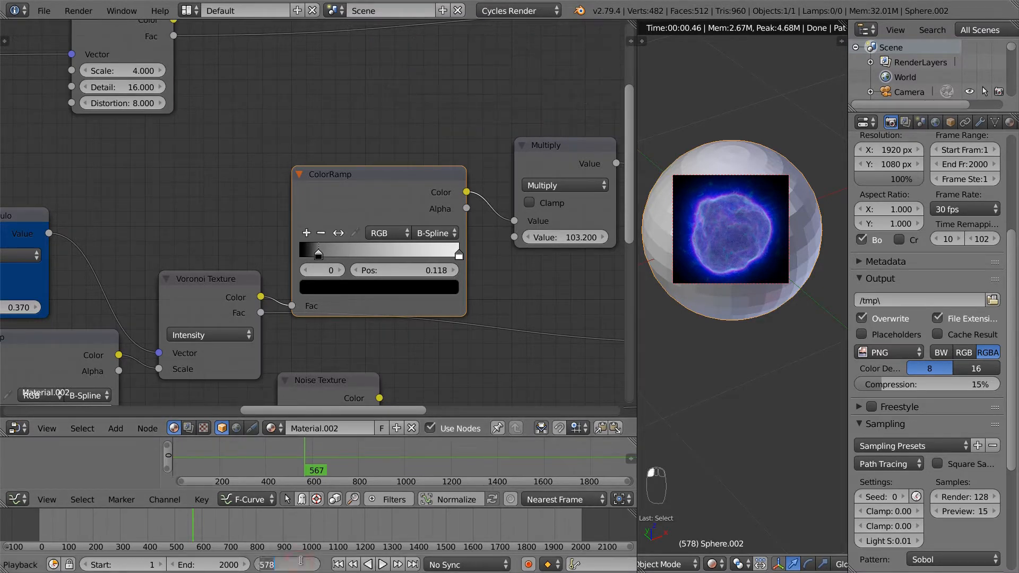
key(Return)
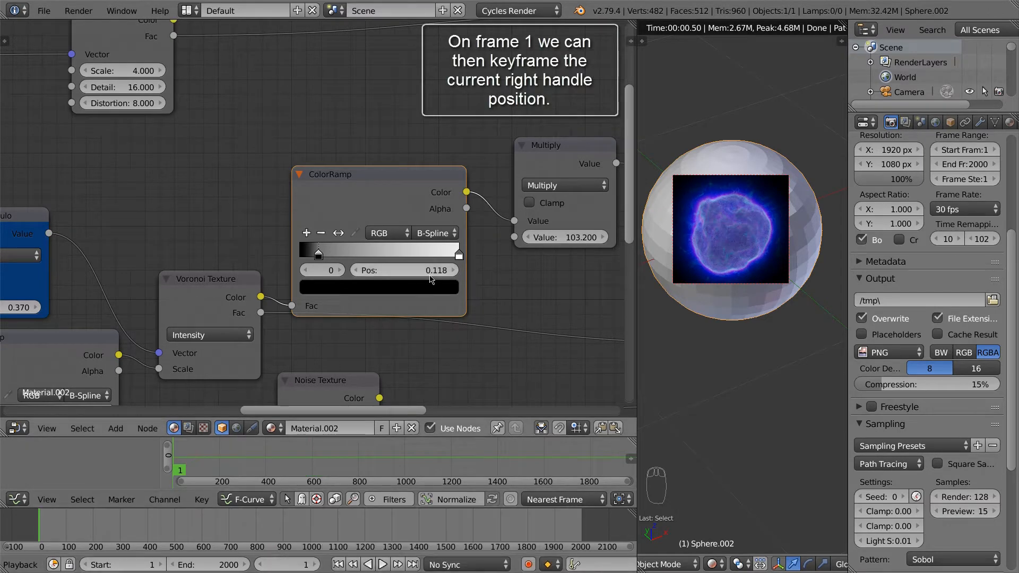
key(i)
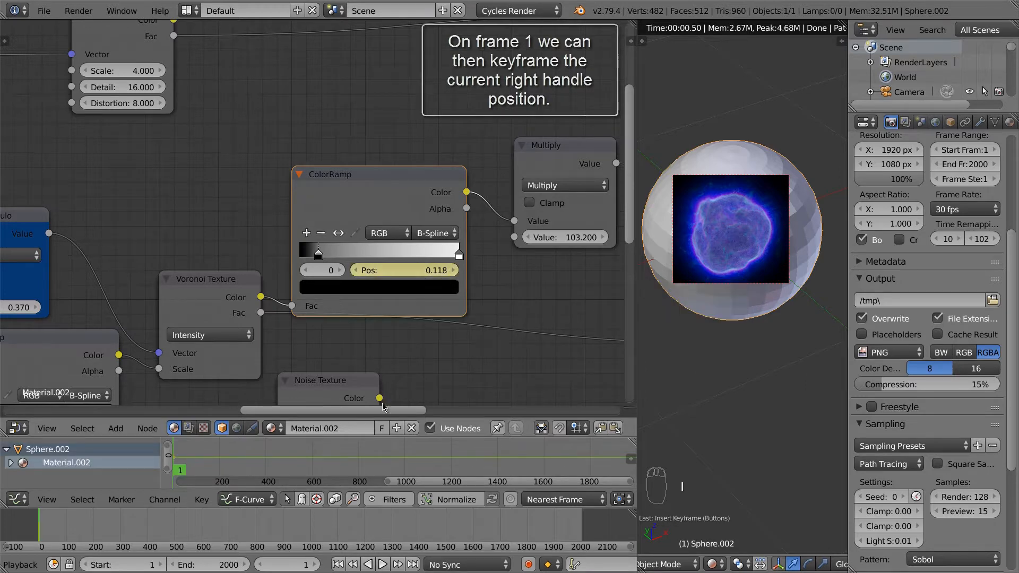
Go to frame 2000 and keyframe the same ColorRamp stop position there
click(296, 564)
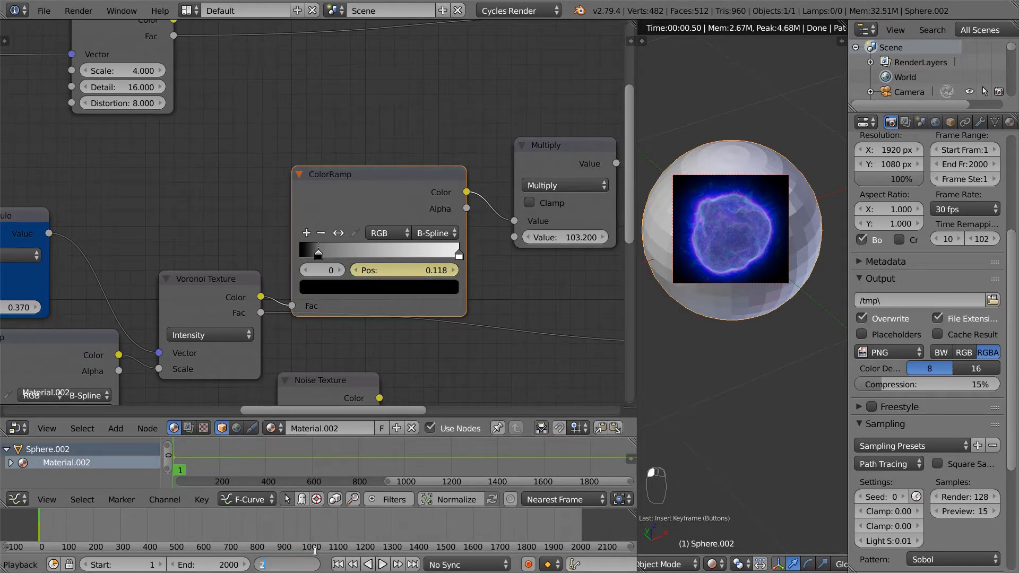
text(2000)
key(Return)
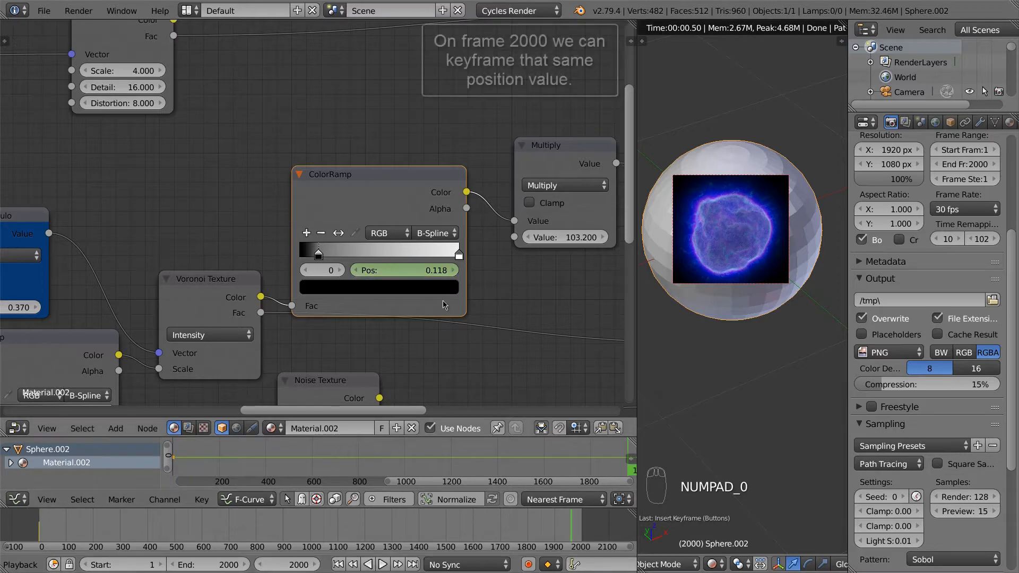
key(i)
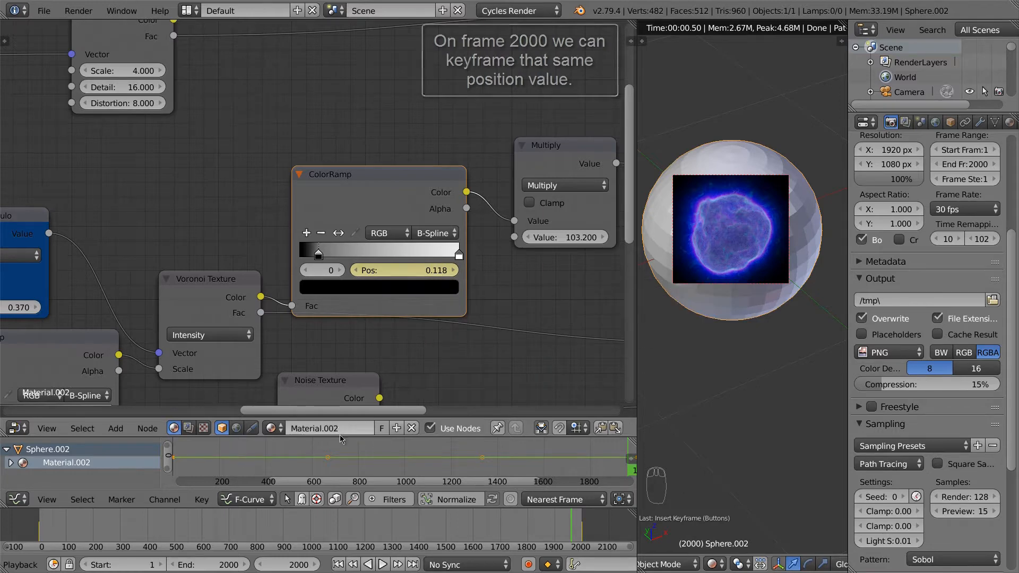
Enlarge the graph editor so the ColorRamp position curve is shown over its full frame range
drag(340, 420, 344, 284)
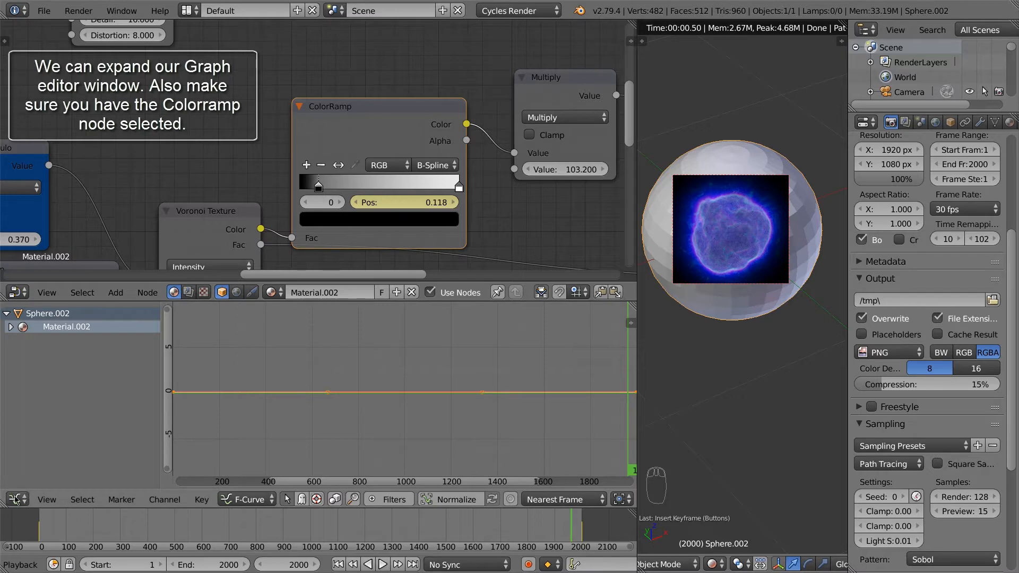
scroll(372, 414, down, 6)
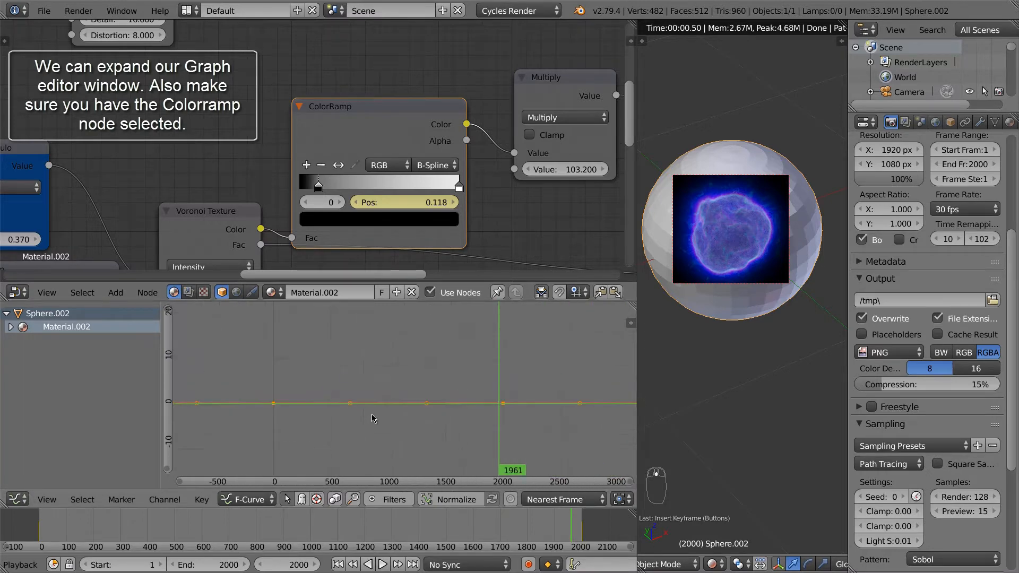
Add a Noise modifier to the ColorRamp position curve in the graph editor and play the animation to check its speed
key(a)
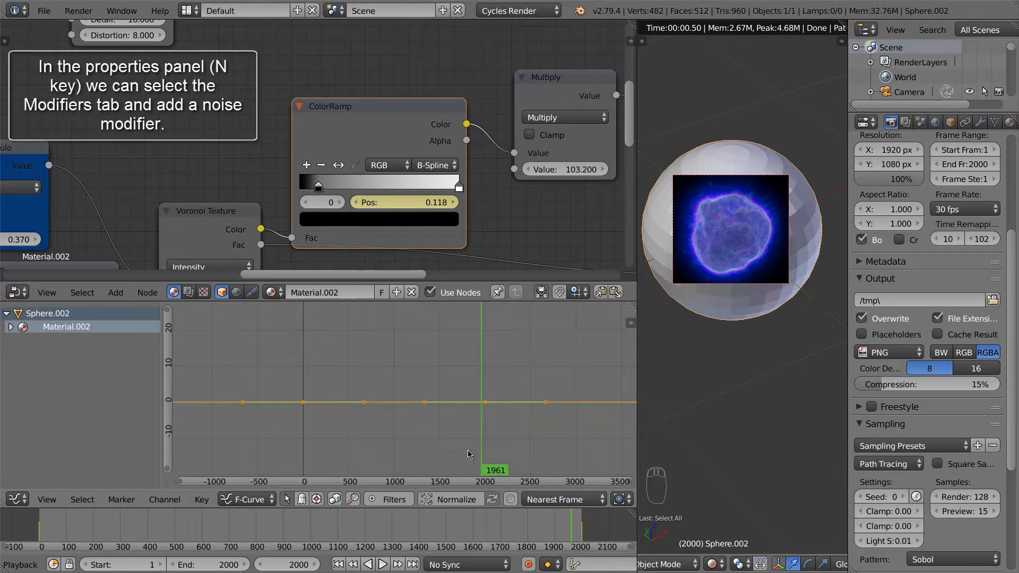
key(n)
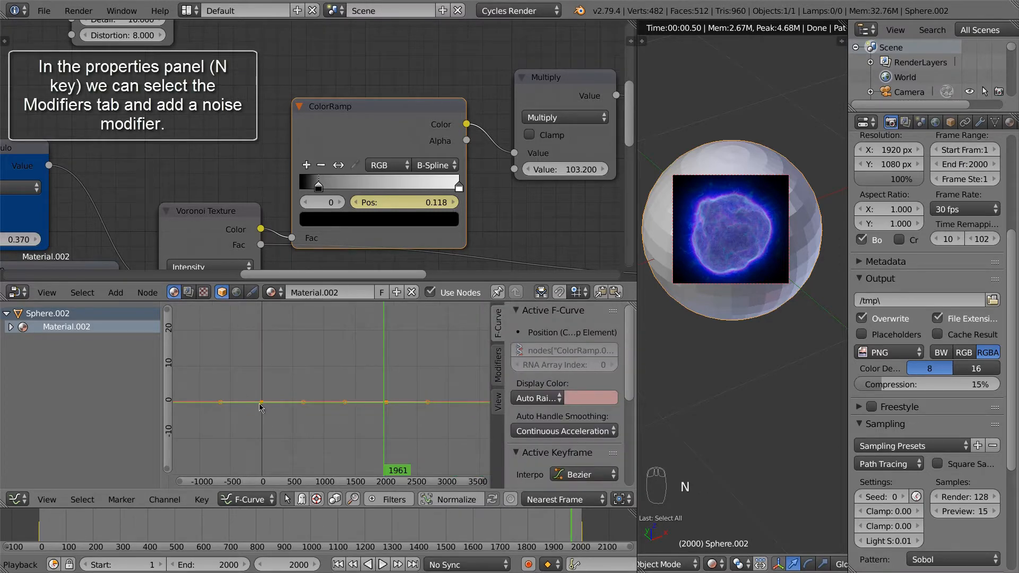
click(498, 366)
click(547, 332)
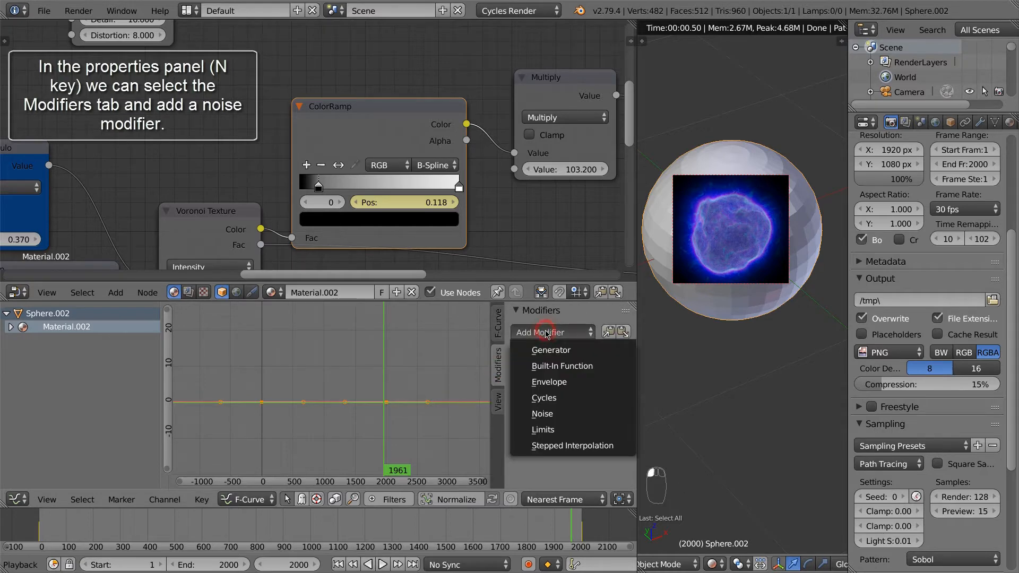
click(552, 414)
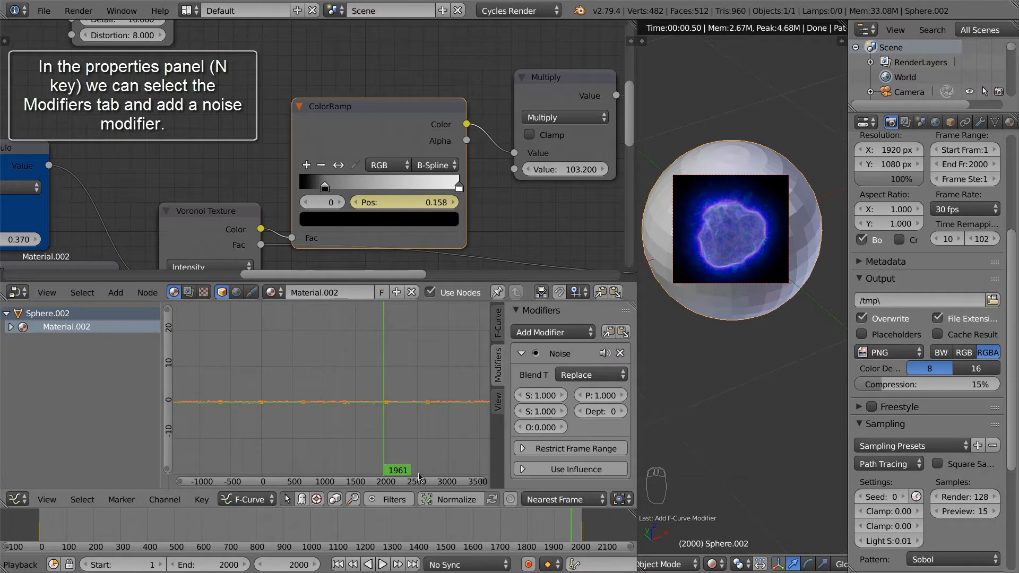
click(382, 564)
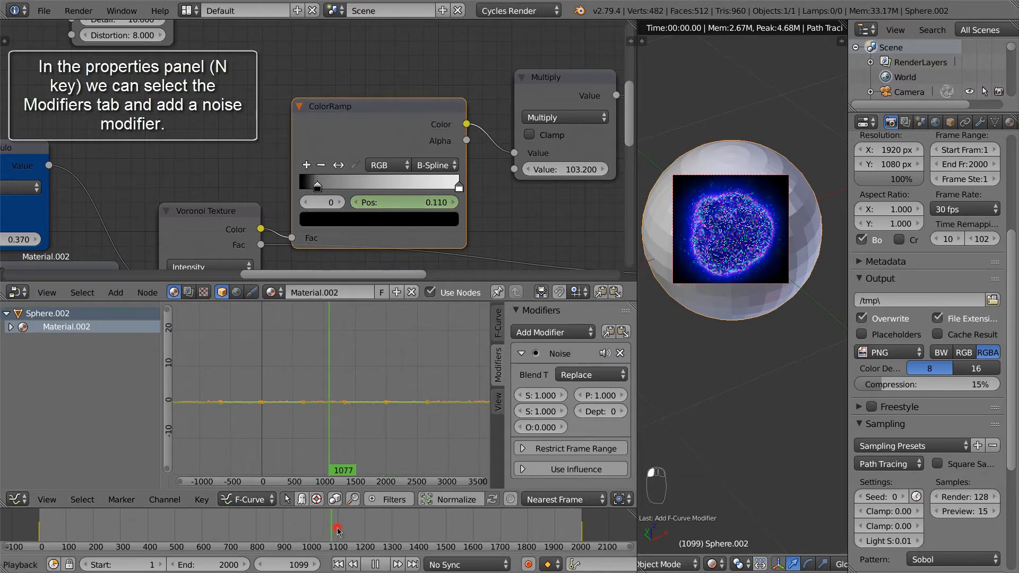
click(385, 565)
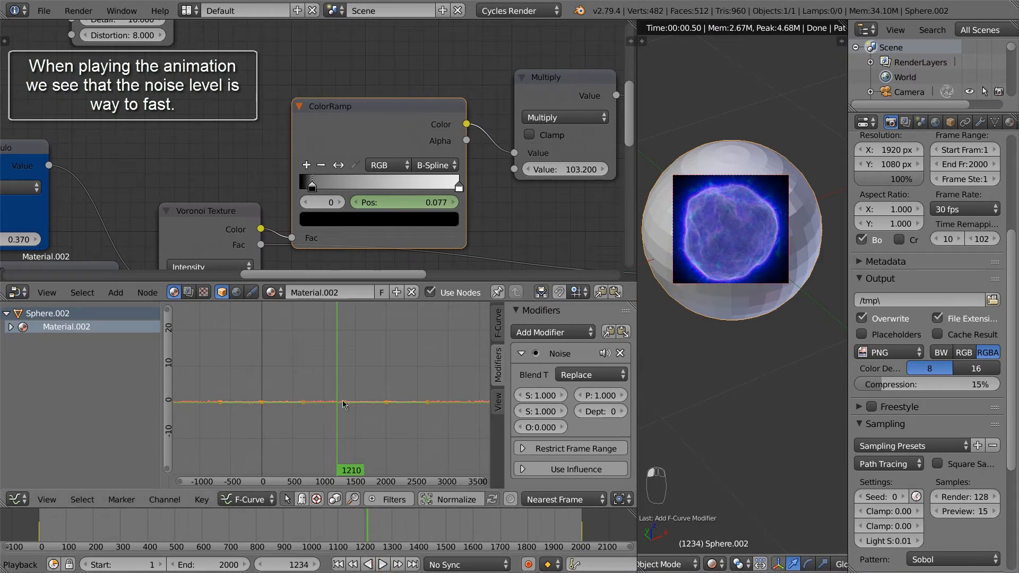
Set the Noise modifier's scale to 100 to smooth out the curve, and play back the animation
scroll(343, 404, up, 2)
click(546, 397)
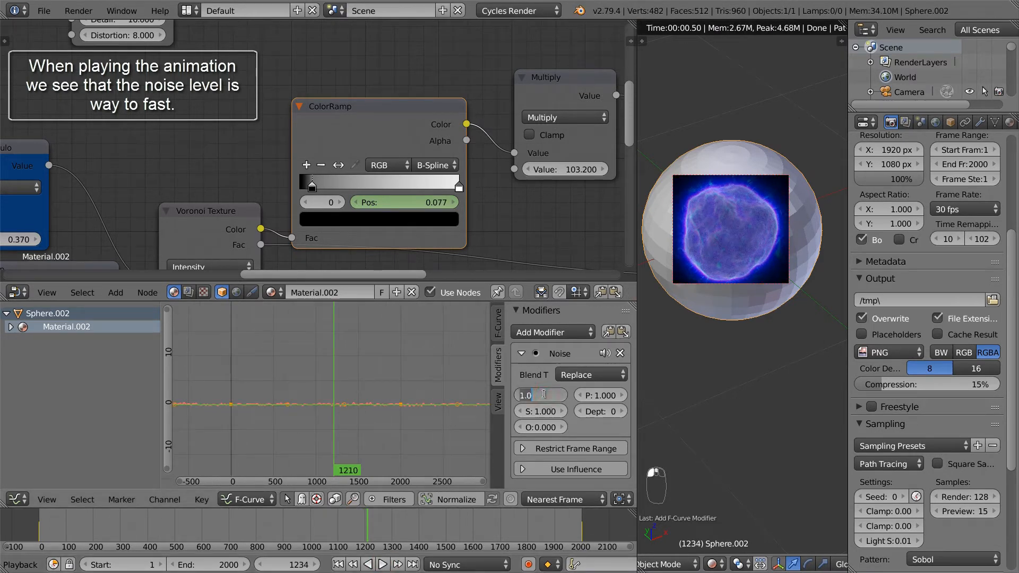
text(100)
key(Return)
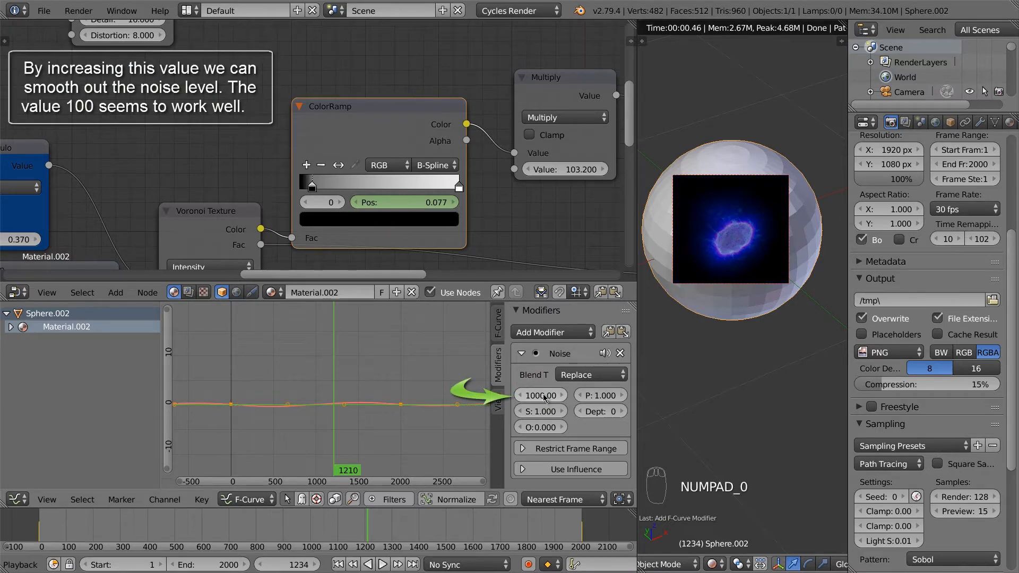
click(542, 396)
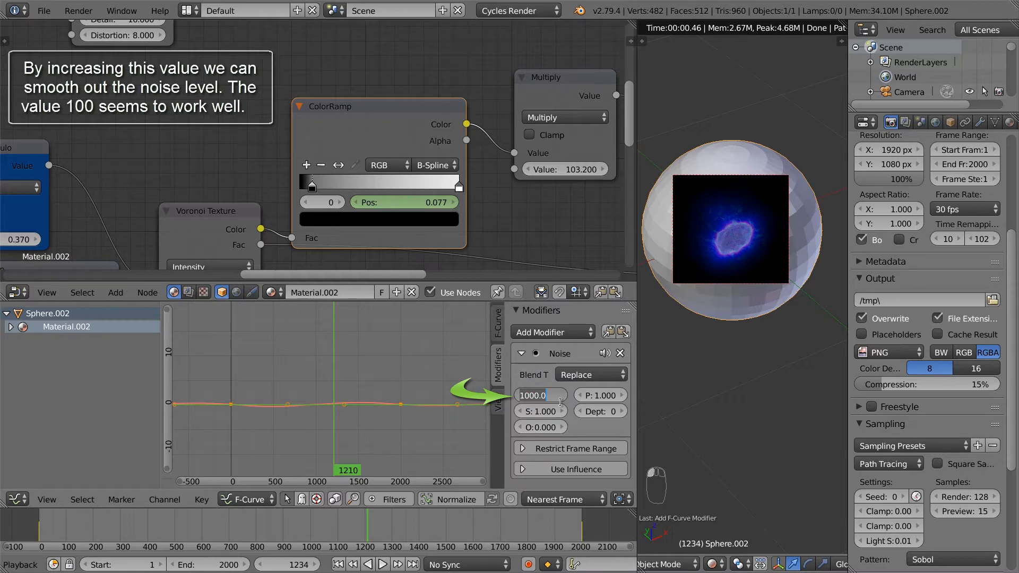
drag(513, 393, 510, 393)
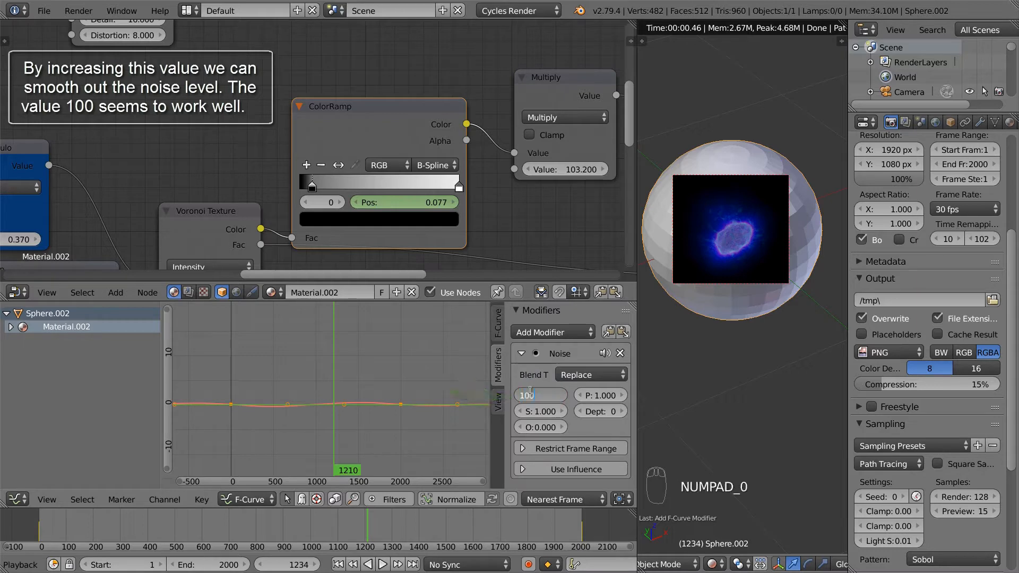
text(100)
key(Return)
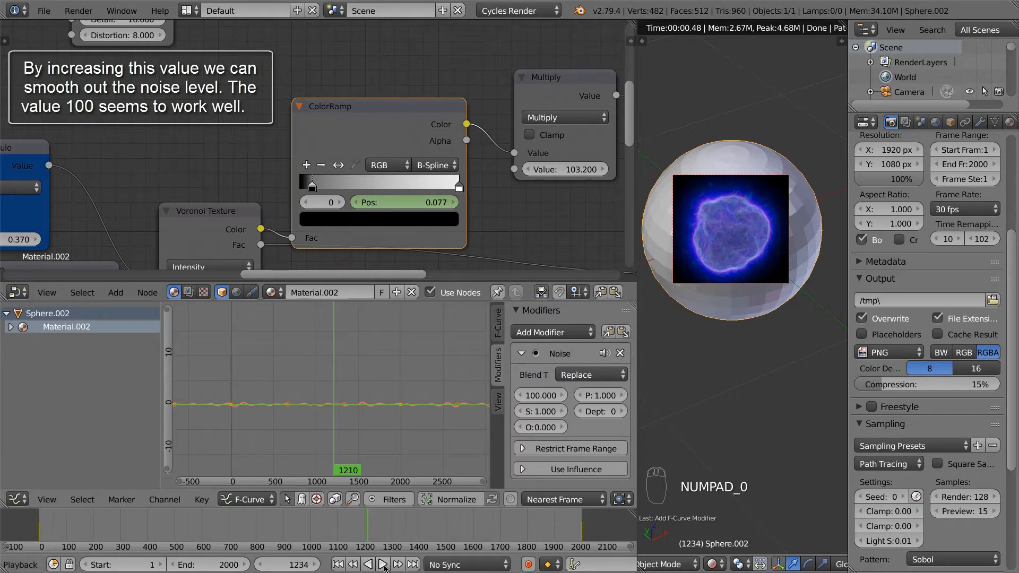
click(383, 566)
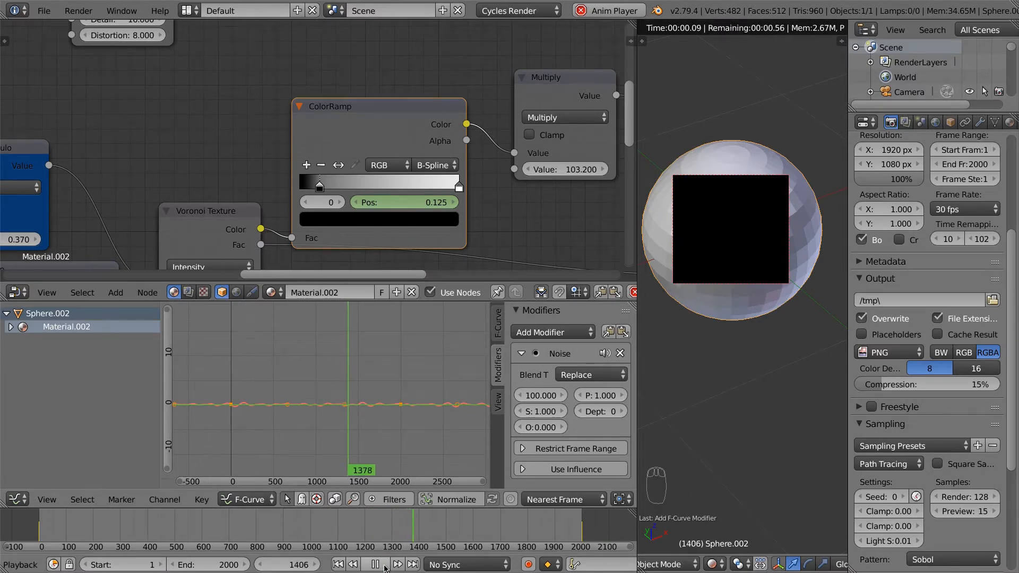
click(375, 565)
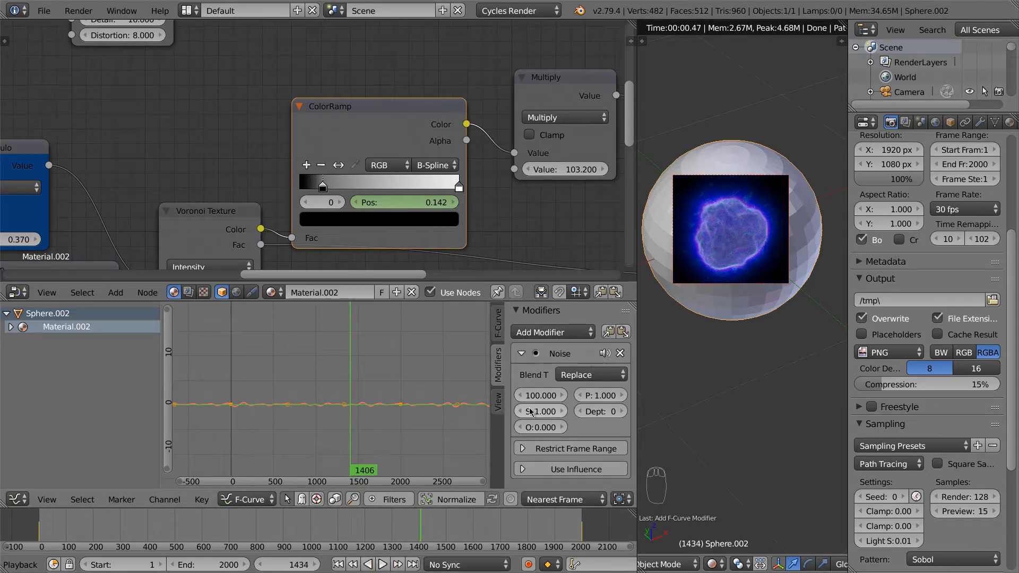
Set the Noise modifier's strength to 0.2, play the animation and scrub the timeline back to about frame 187
drag(545, 411, 576, 425)
click(546, 411)
text(6.7)
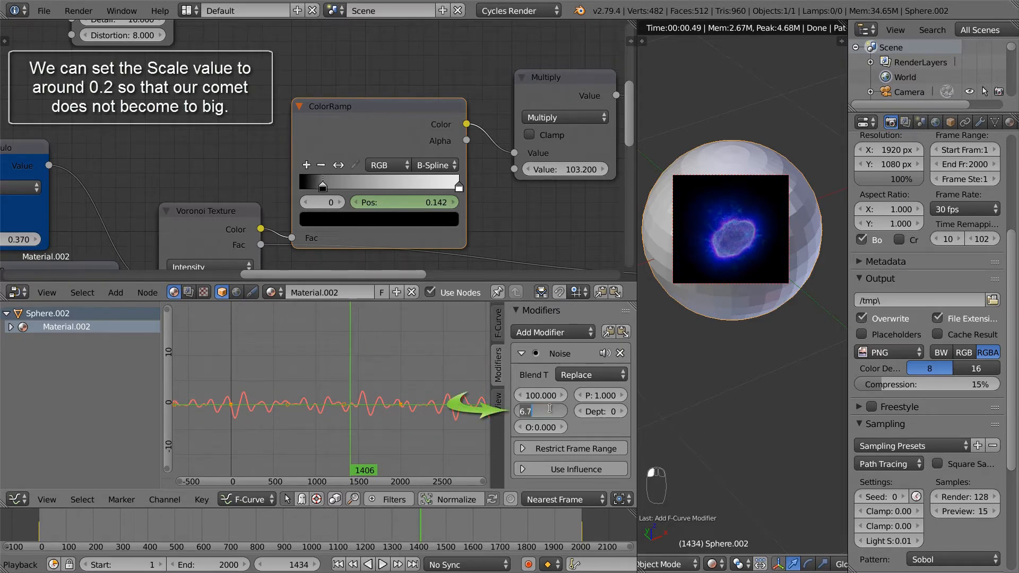
key(Return)
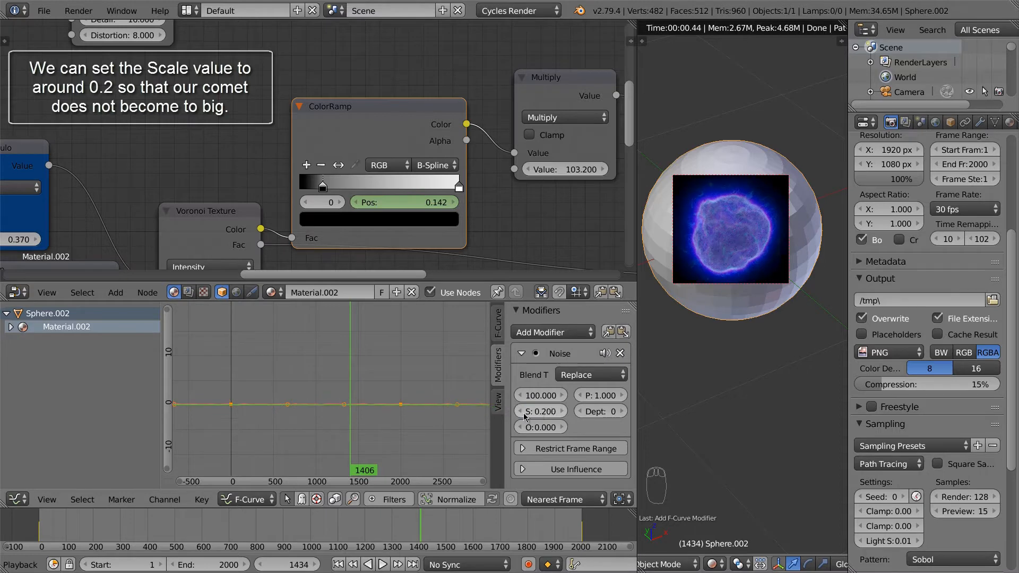
click(383, 565)
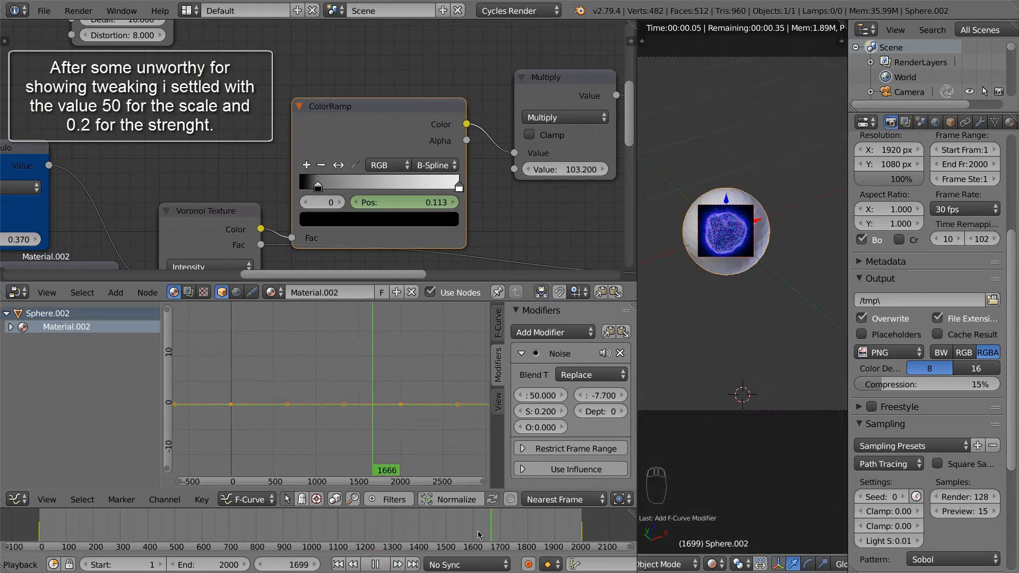
drag(417, 533, 90, 522)
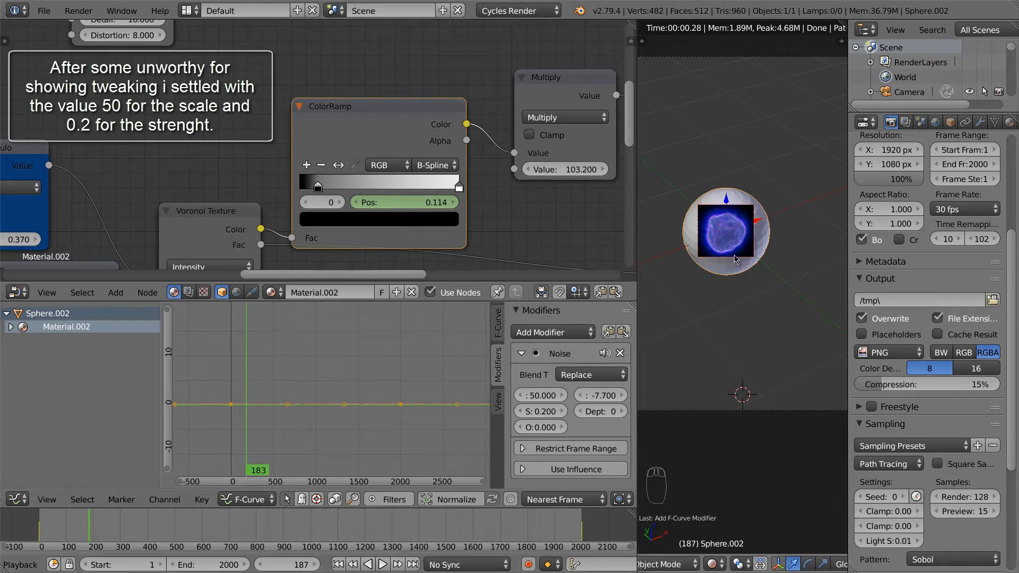
Try raising the middle Mapping node's Location Z to about 13.95 to preview how it deforms the sphere's glow
scroll(318, 178, down, 9)
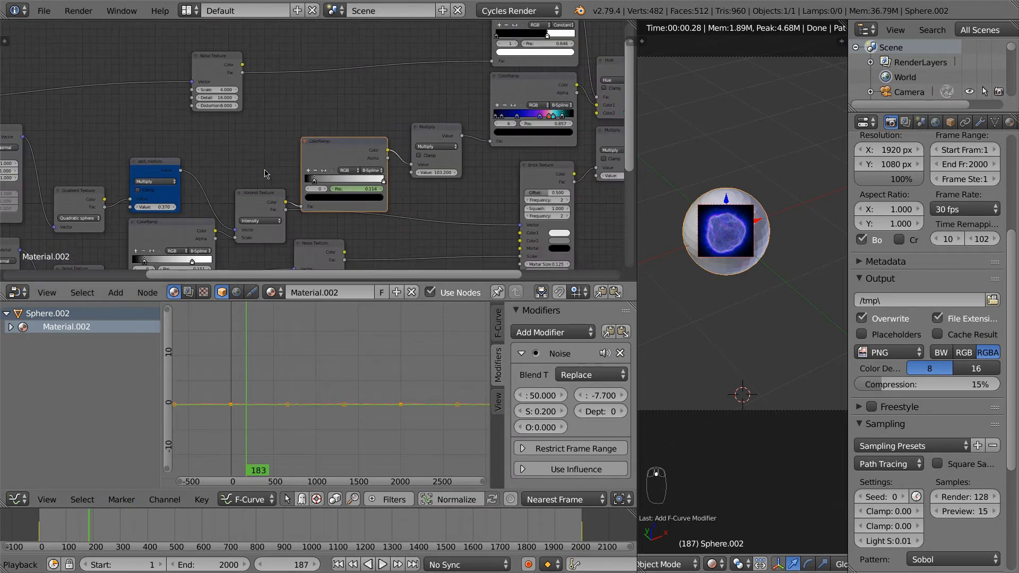
middle_drag(268, 170, 452, 137)
scroll(754, 242, up, 3)
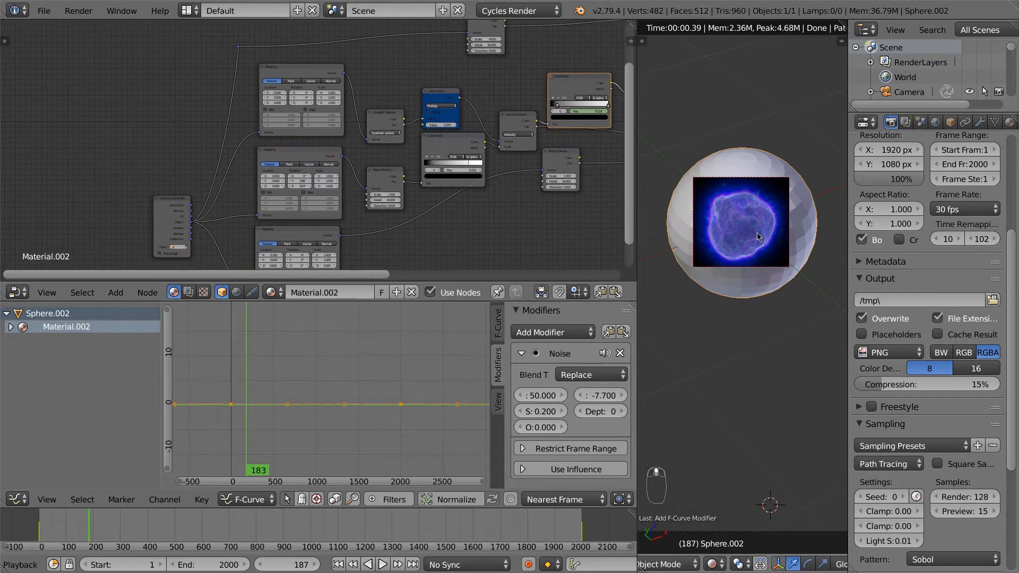
scroll(278, 183, up, 4)
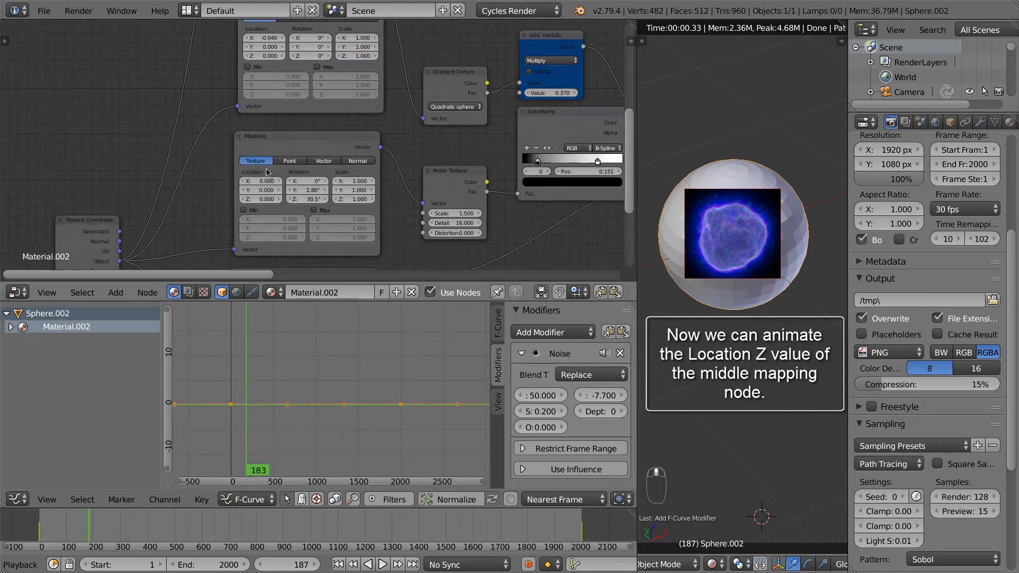
drag(265, 205, 330, 212)
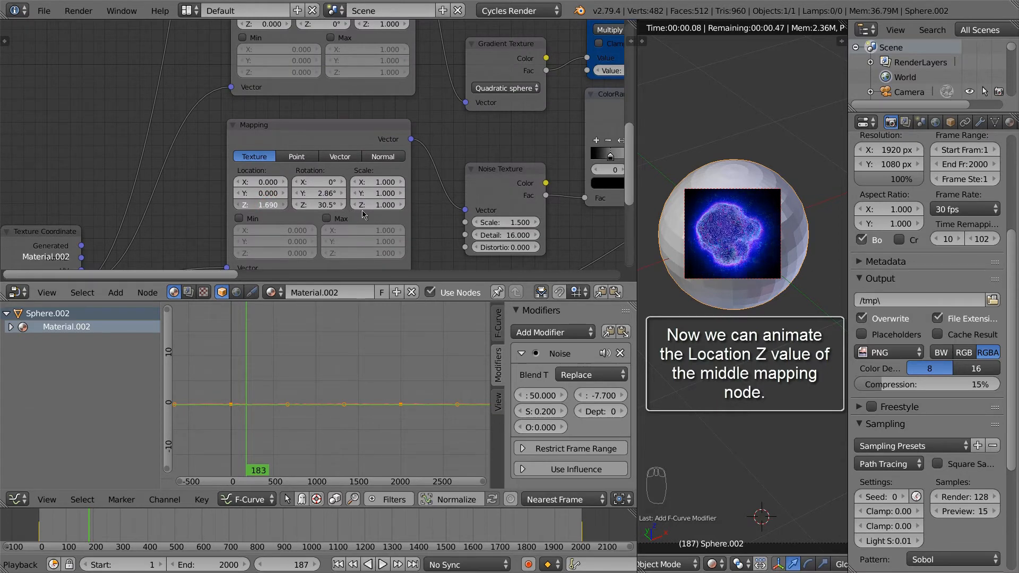
drag(272, 205, 337, 218)
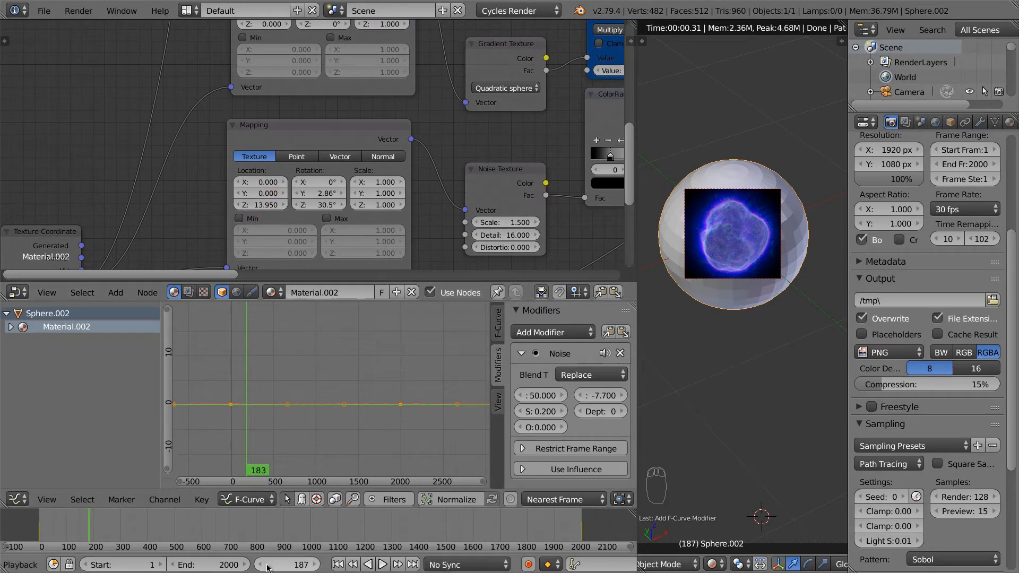
Go to frame 1, set the middle Mapping node's Location Z to 0 and keyframe its location
click(38, 524)
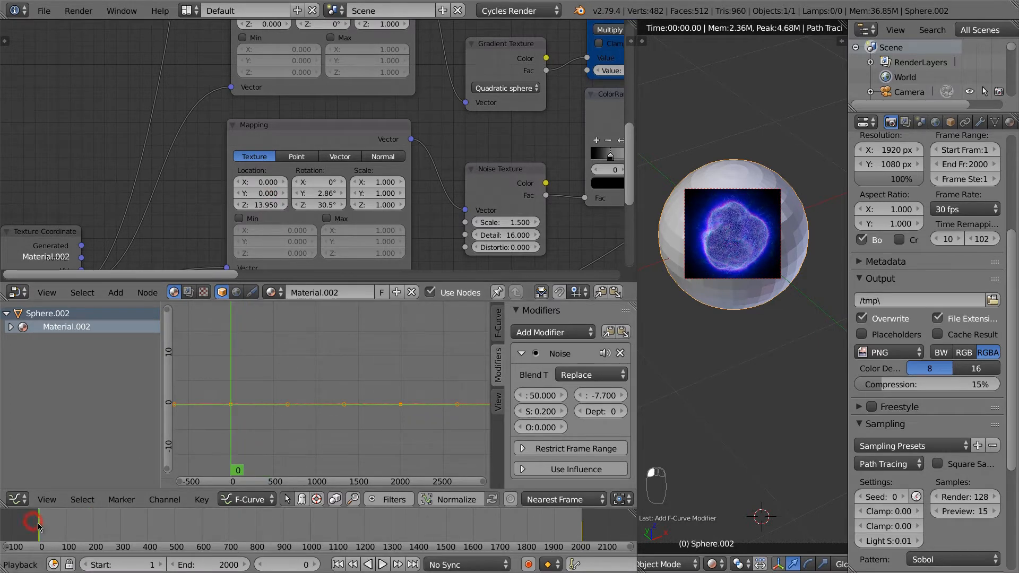
click(316, 565)
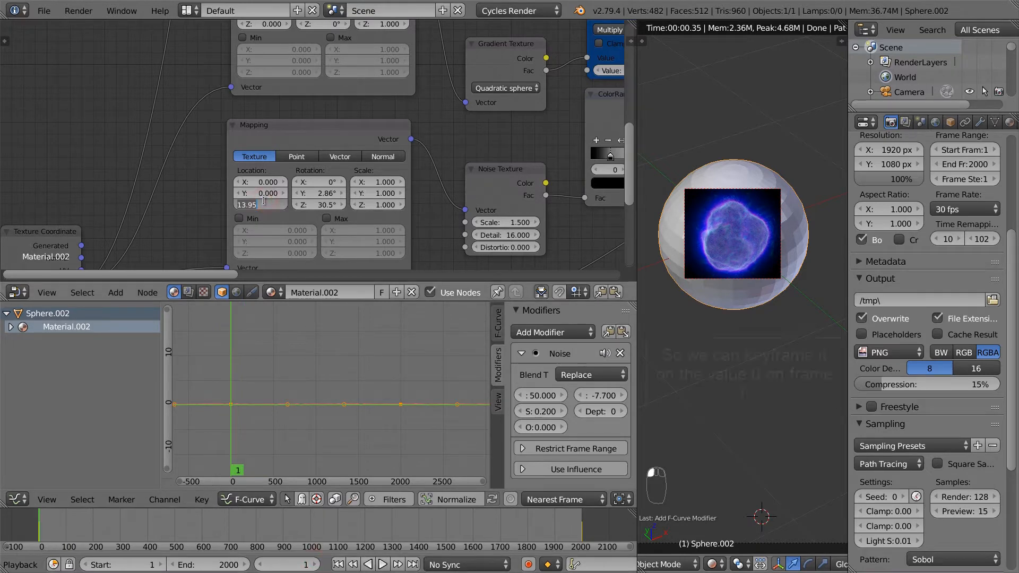
text(0)
key(Return)
key(i)
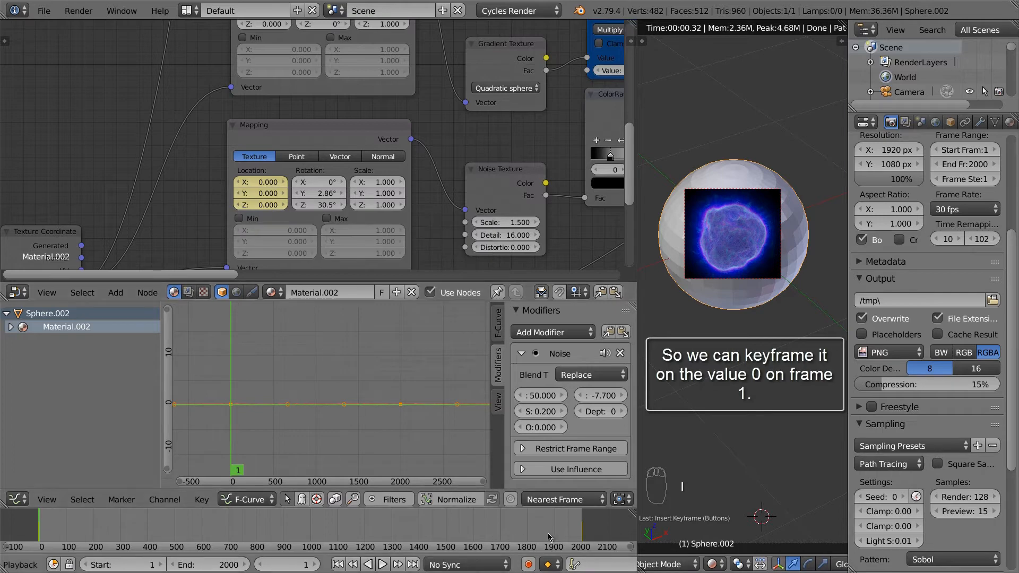
Go to frame 2000, set the middle Mapping node's Location Z to 15 and keyframe its location
click(298, 560)
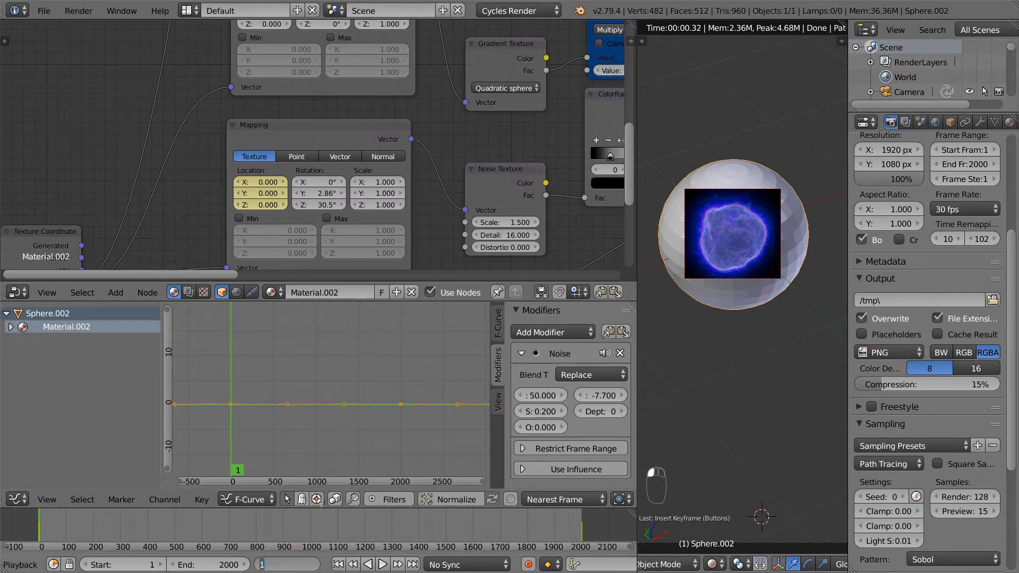
text(2000)
key(Return)
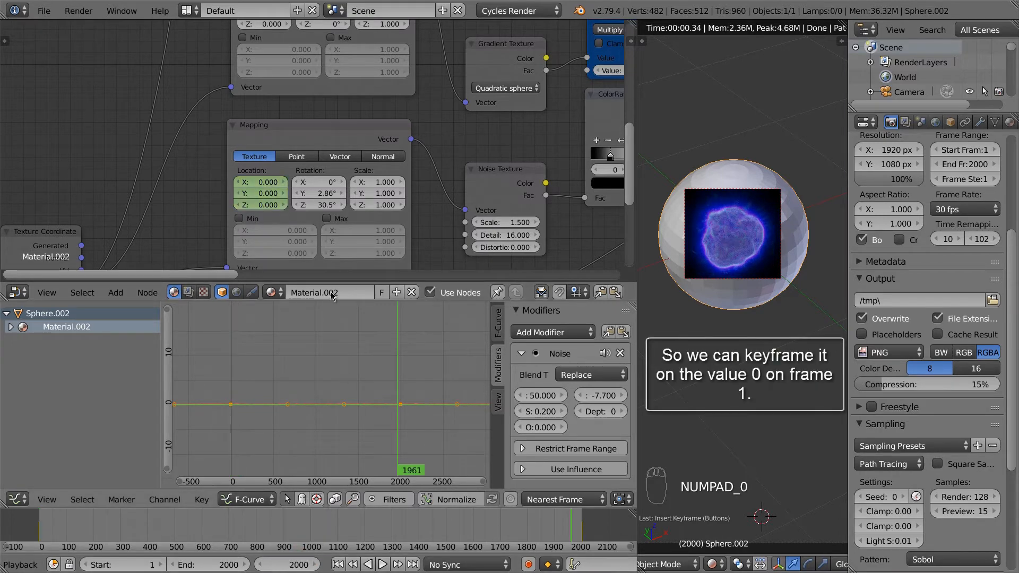
drag(274, 207, 295, 215)
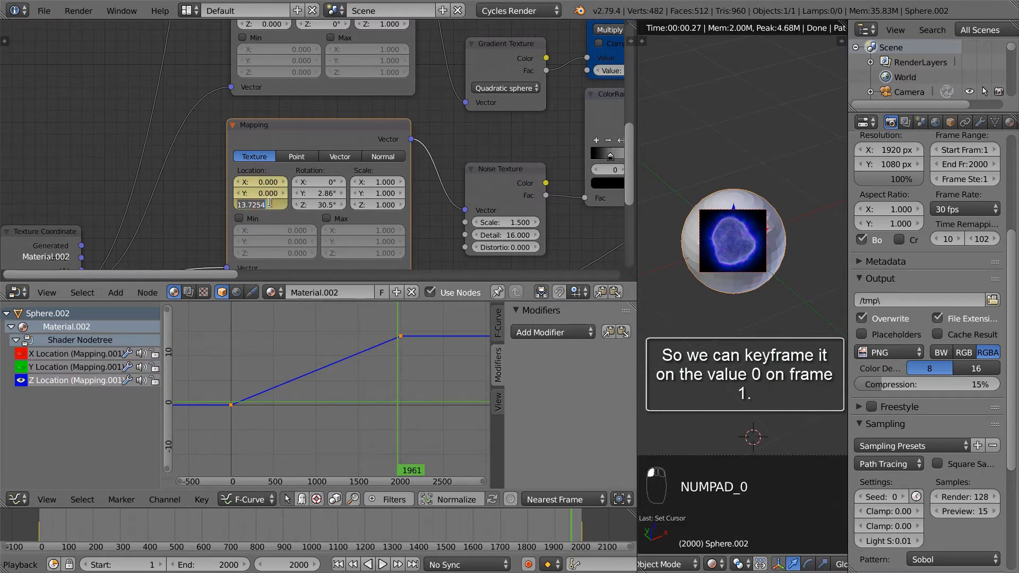
text(15)
key(Return)
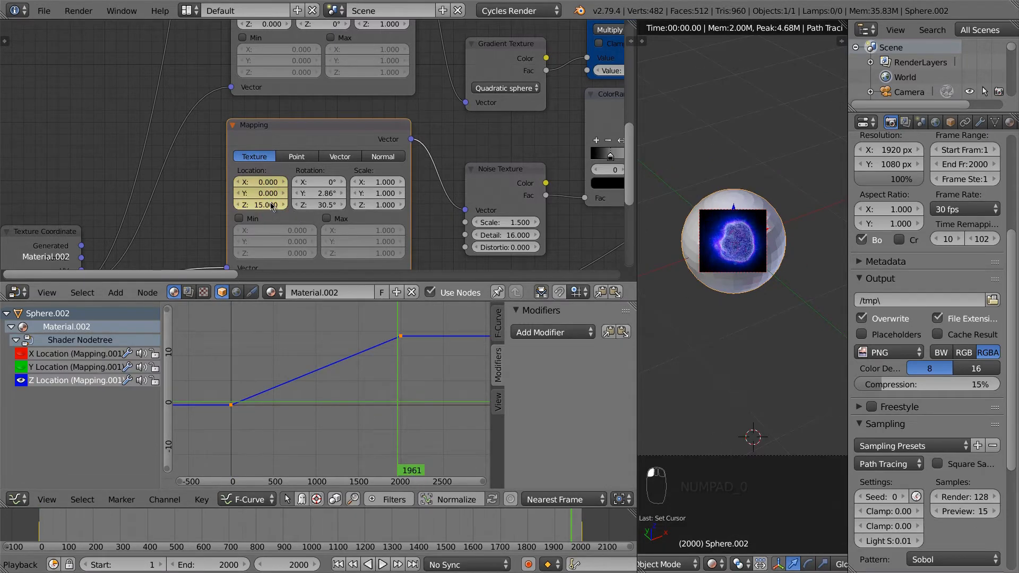
key(i)
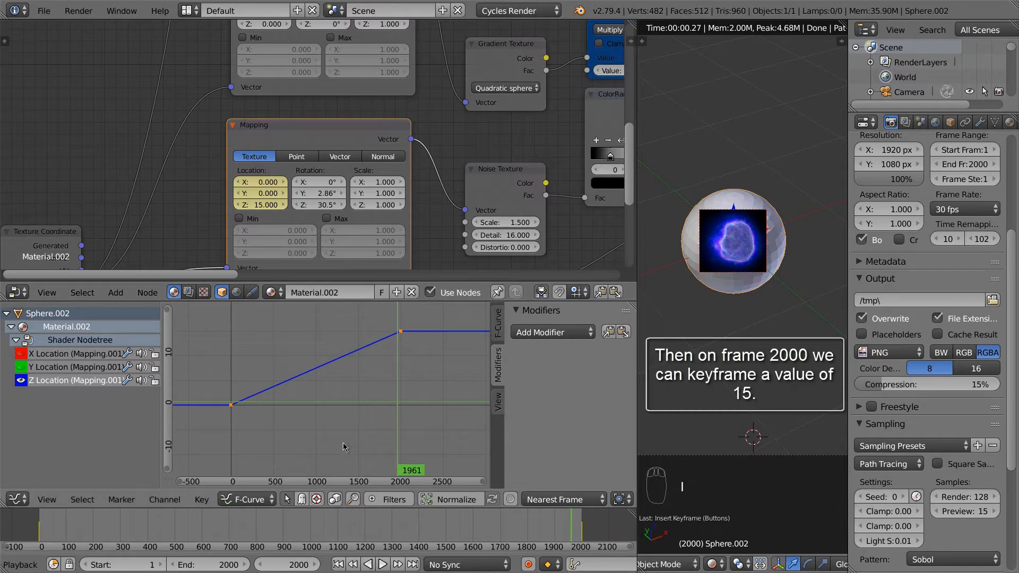
Scrub the timeline back near the beginning and play the animation to check the Mapping motion
drag(383, 521, 73, 526)
click(382, 564)
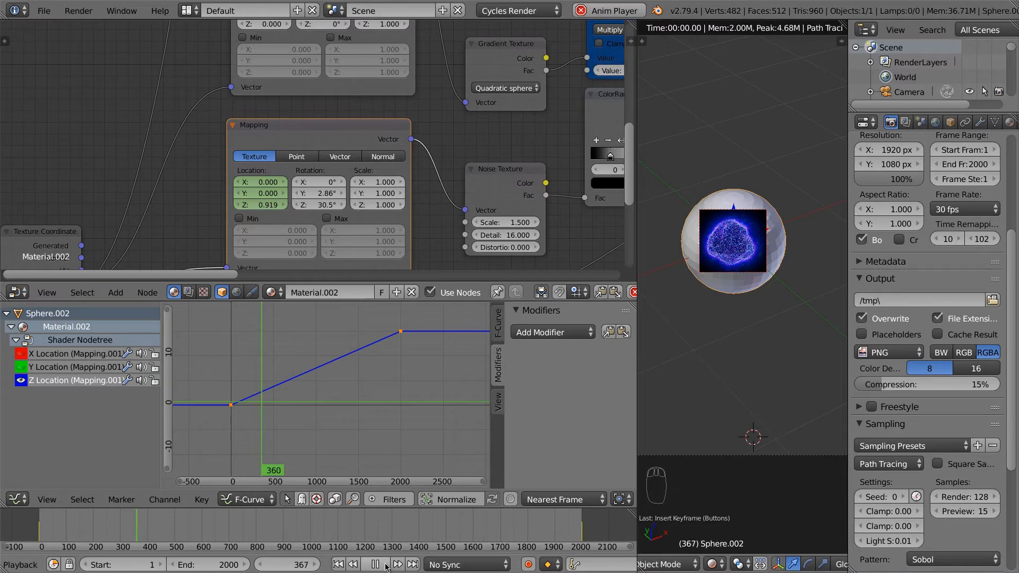
click(377, 564)
Return to frame 2000, keyframe the middle Mapping node's Location Z at 18 and scrub the timeline to preview the motion
click(295, 562)
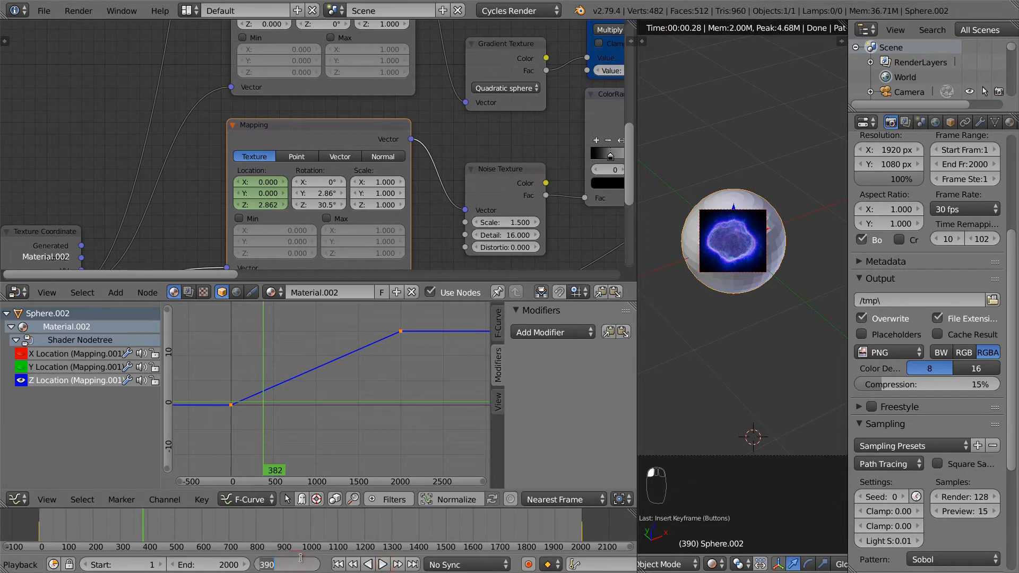
text(2000)
key(Return)
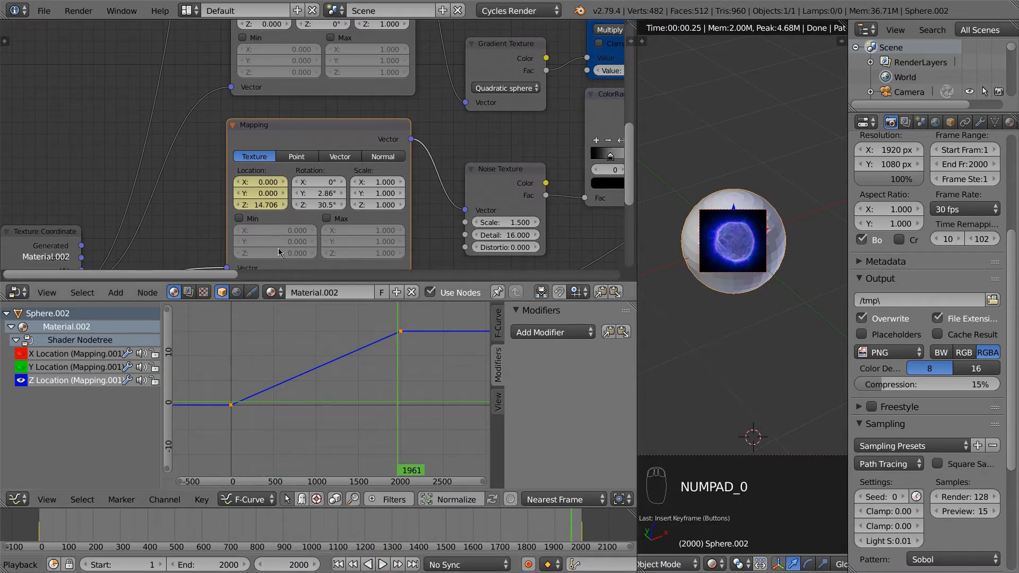
key(Return)
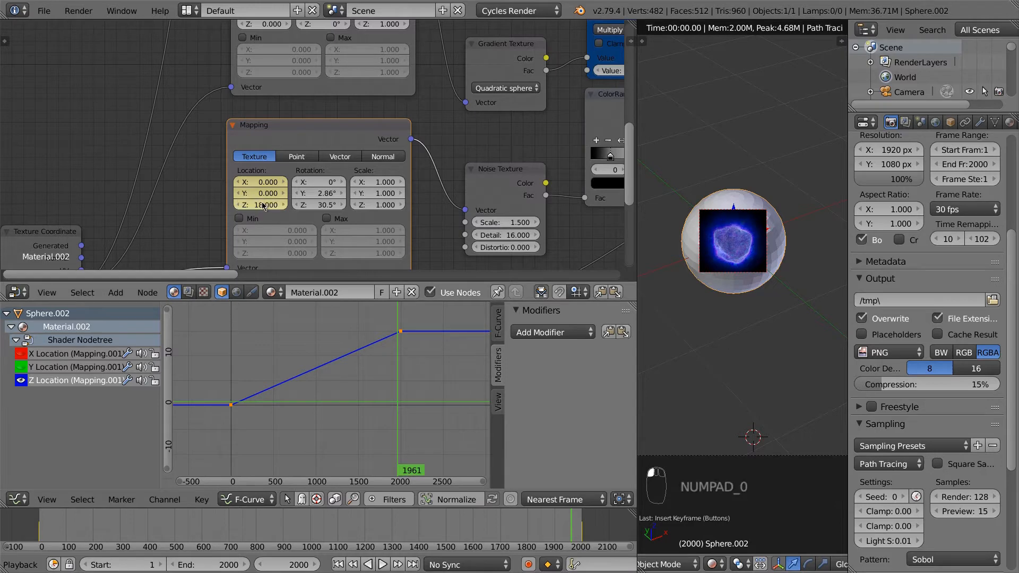
key(i)
drag(225, 525, 232, 529)
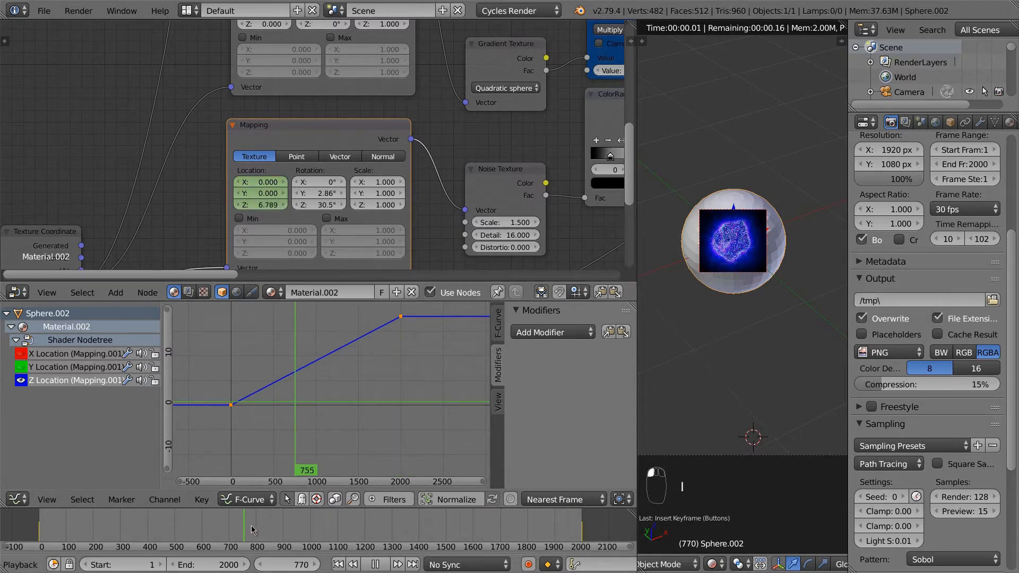
Set the value of the Z Location curve's keyframe at frame 2000 to 25 and play the animation to check the motion
key(alt+a)
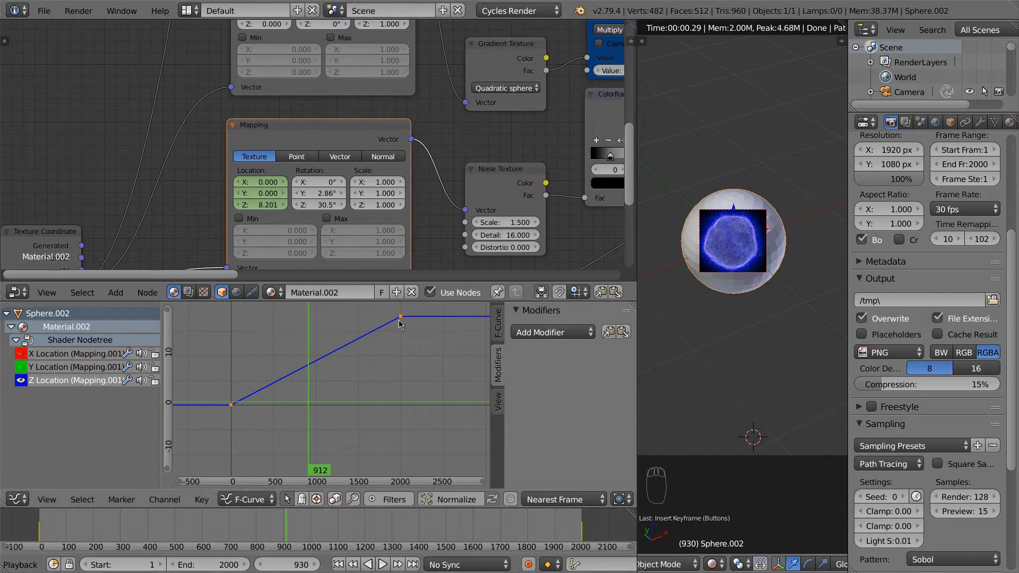
click(497, 323)
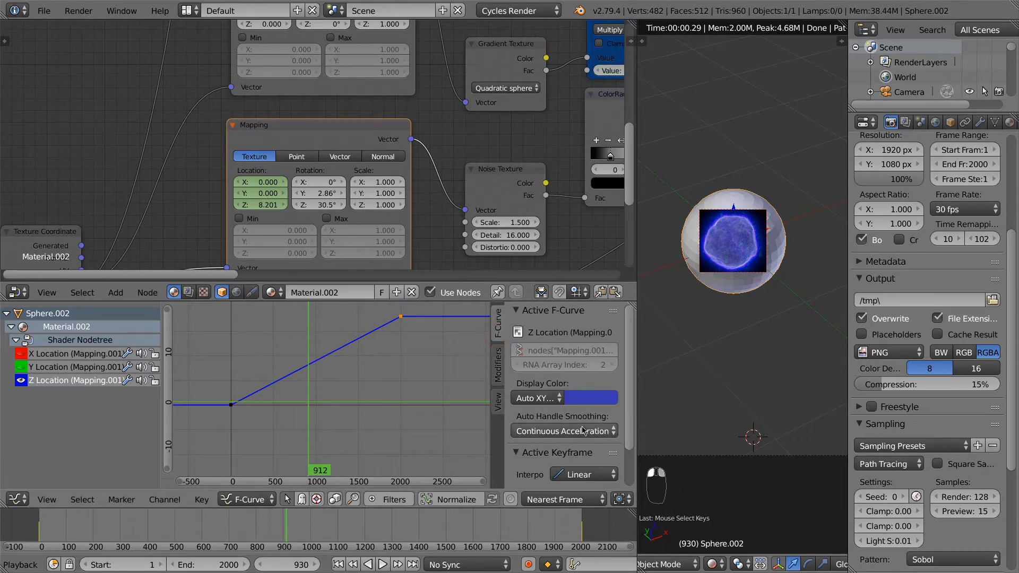
scroll(578, 424, down, 3)
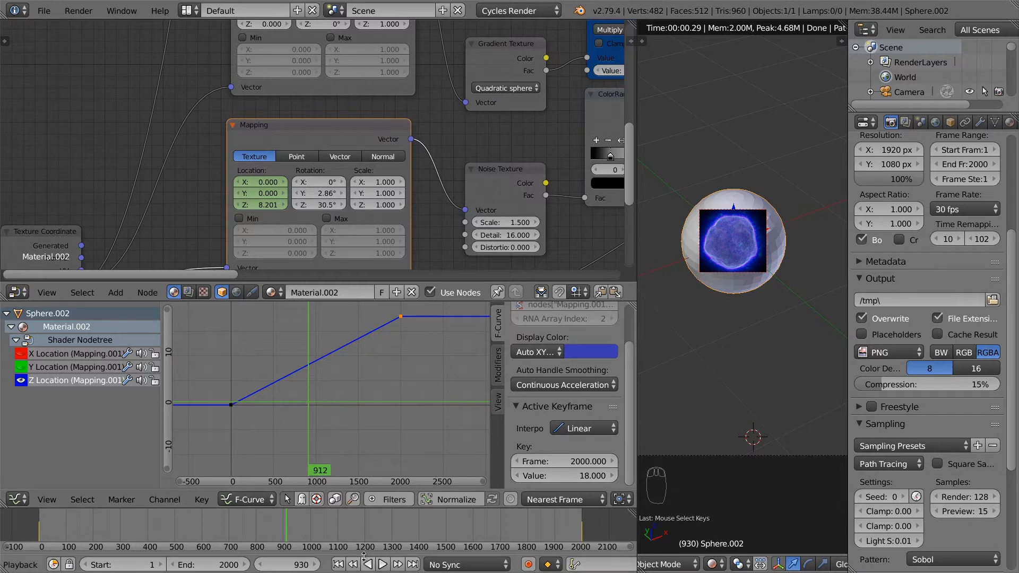
click(383, 564)
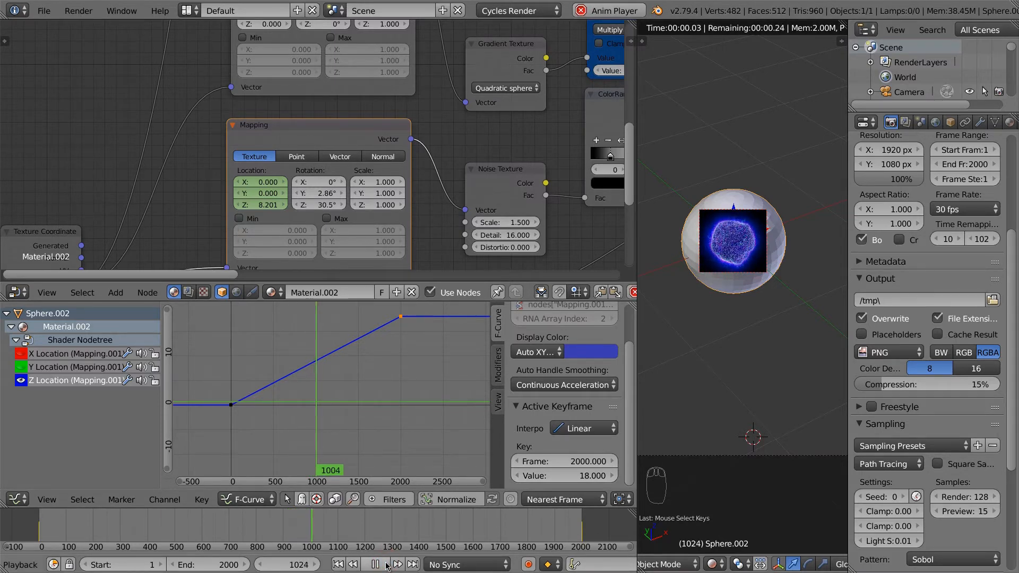
click(387, 565)
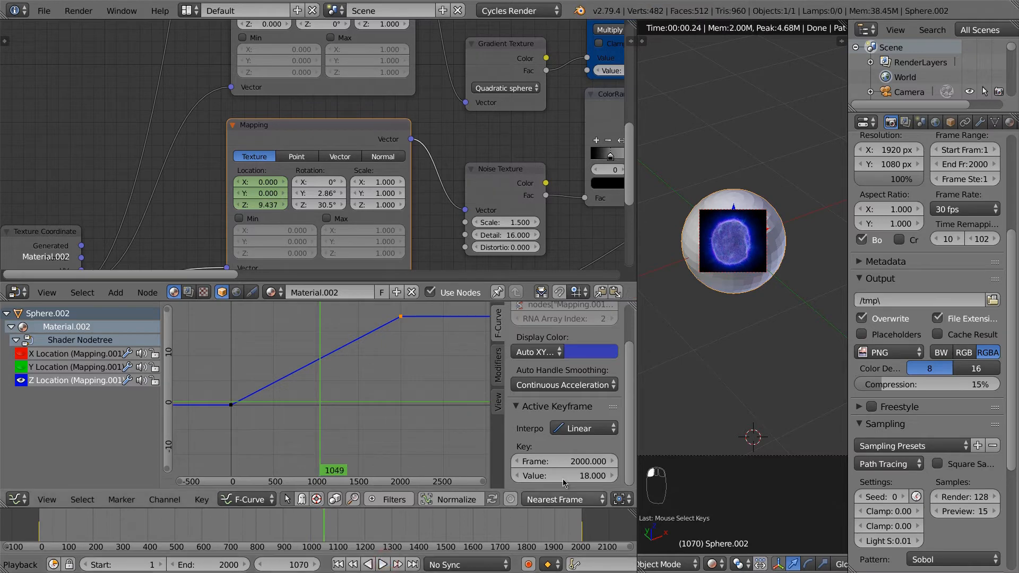
click(586, 472)
key(Return)
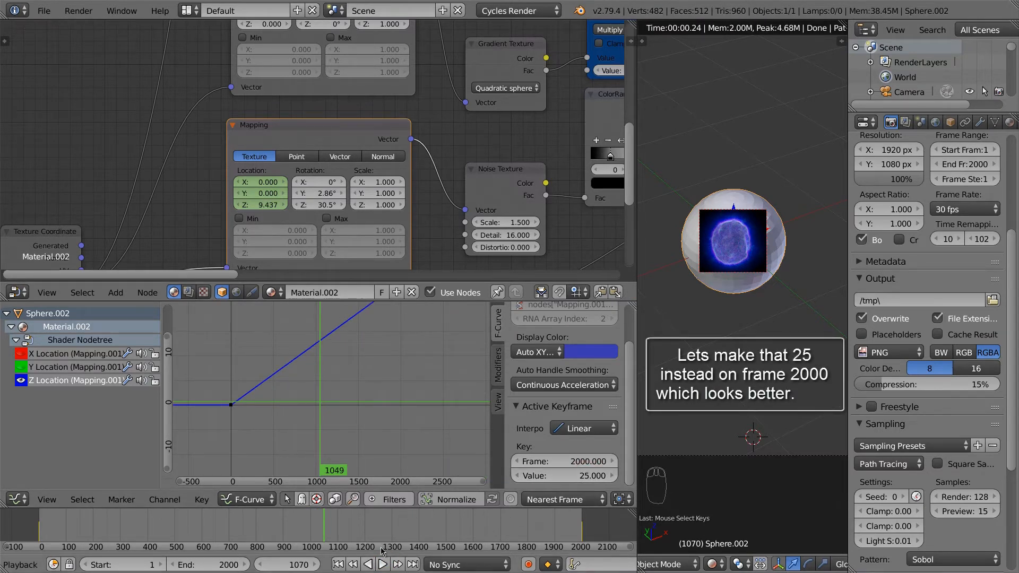
click(383, 564)
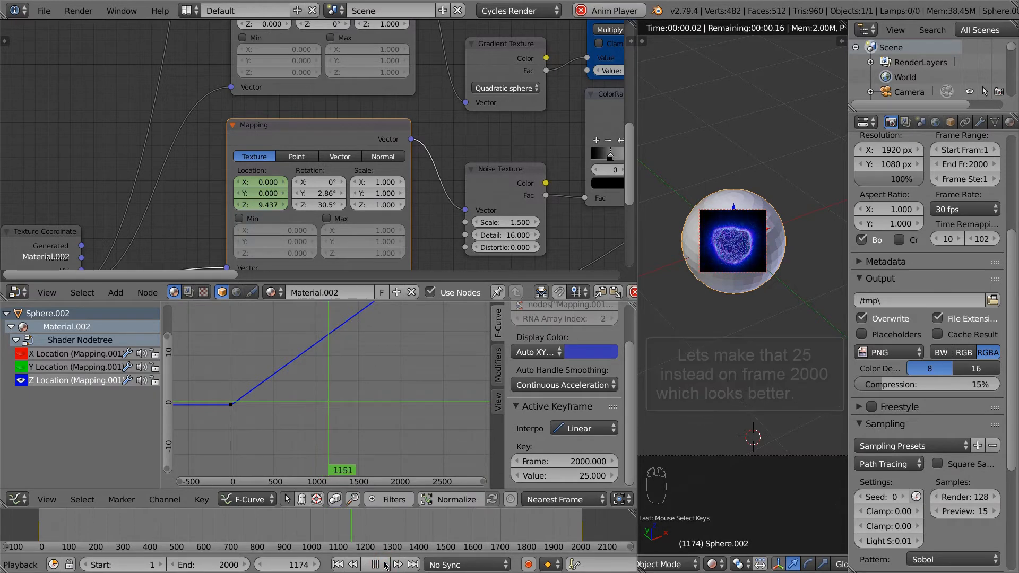
click(385, 566)
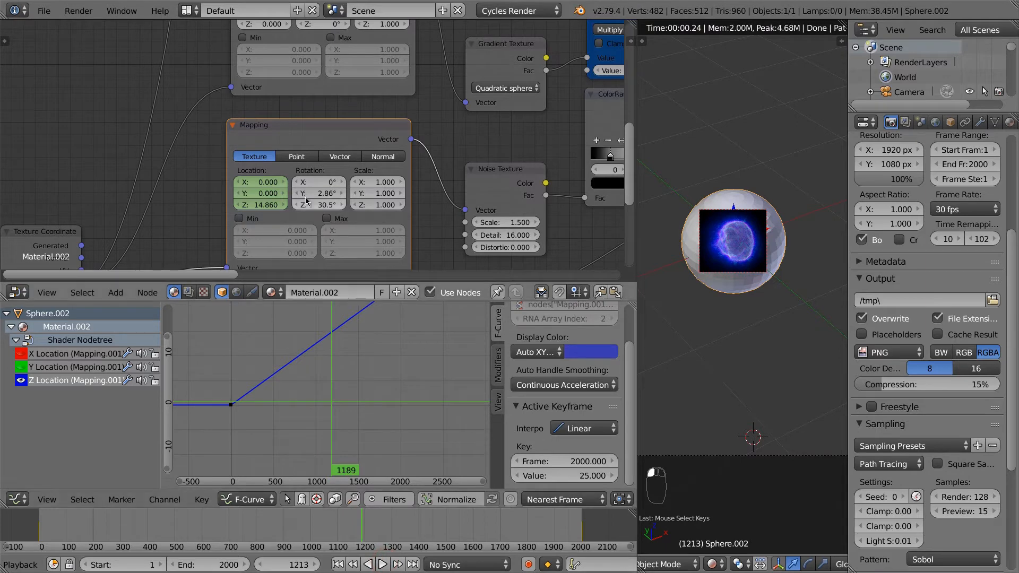
Go to frame 1, set the middle Mapping node's Rotation Y and Z to 0° and keyframe its rotation
click(38, 529)
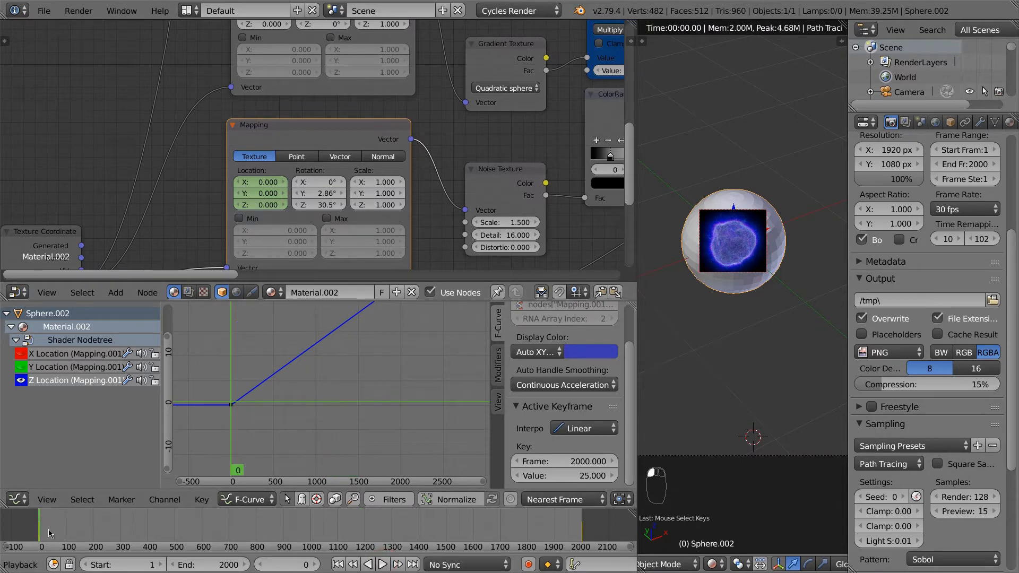
click(316, 564)
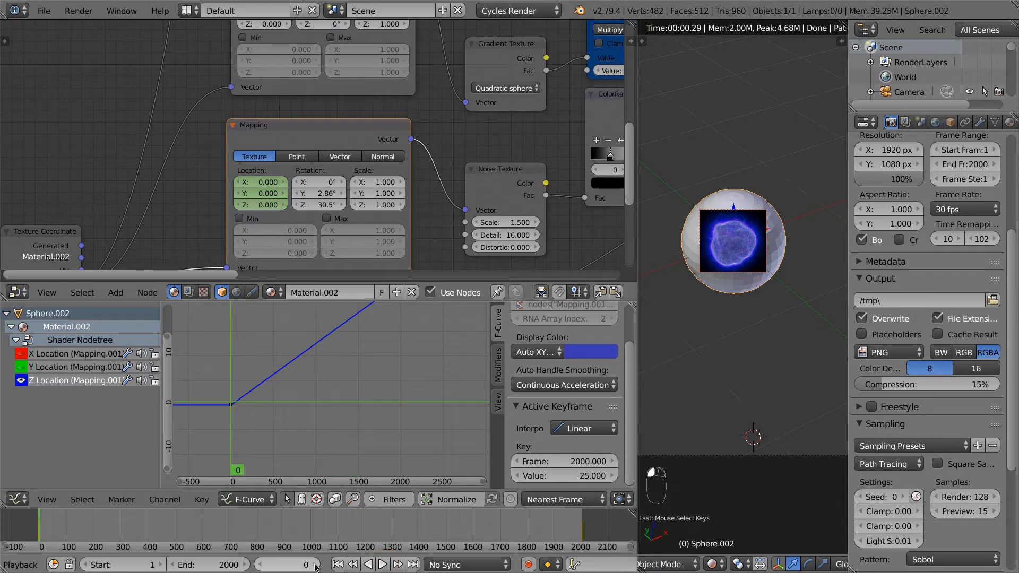
text(0)
key(Return)
double_click(325, 204)
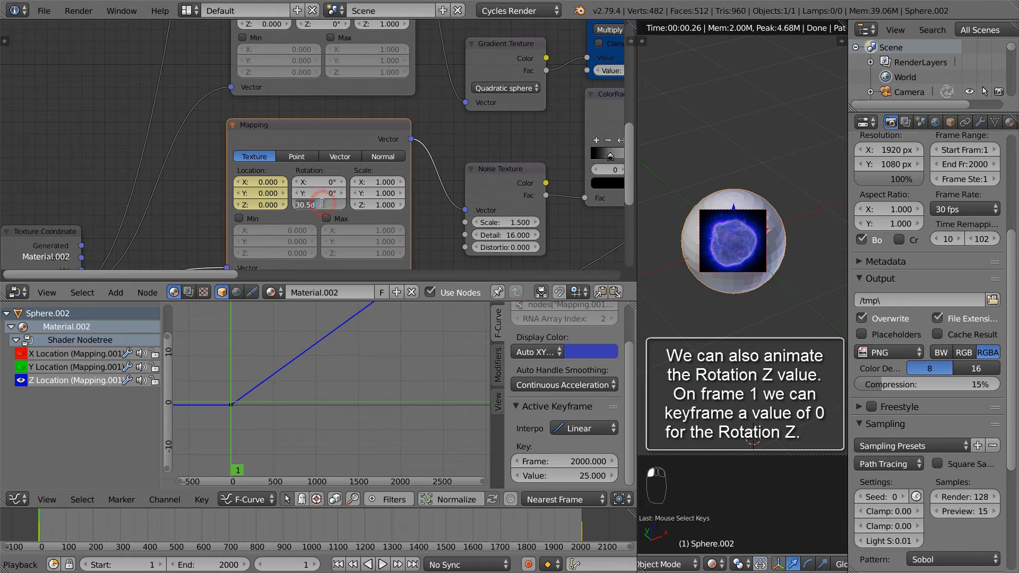
text(0)
key(Return)
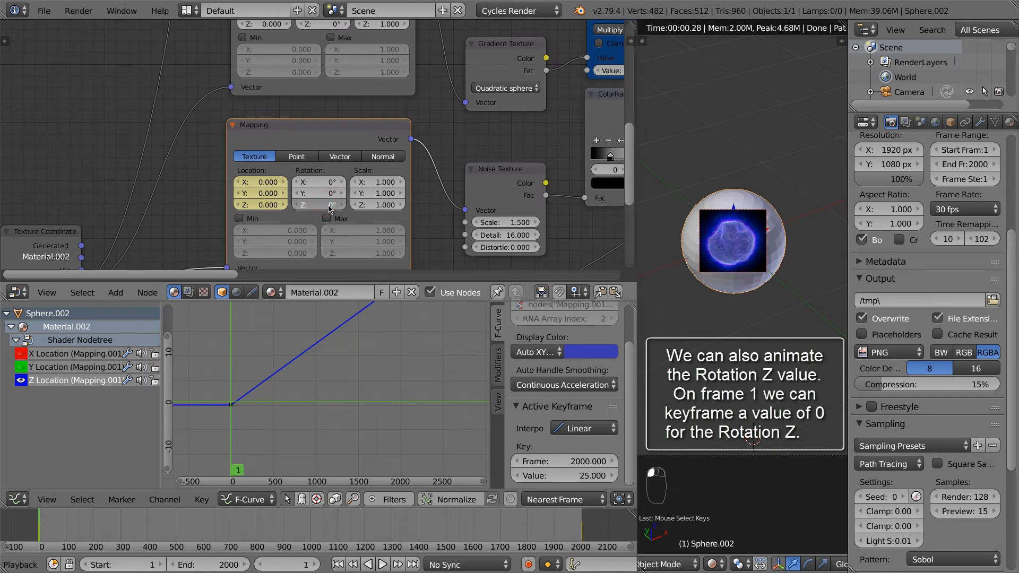
drag(329, 206, 948, 164)
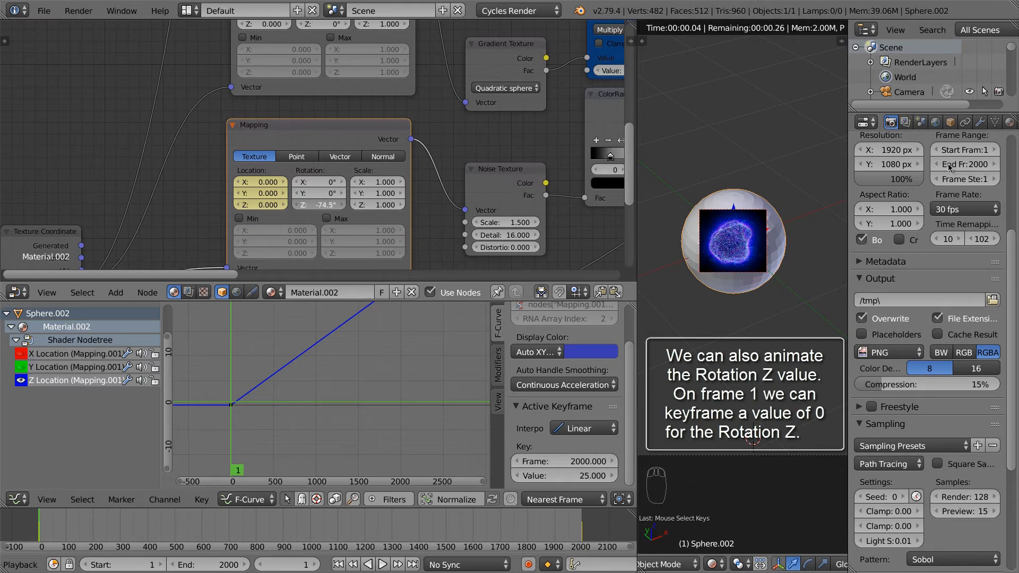
click(327, 205)
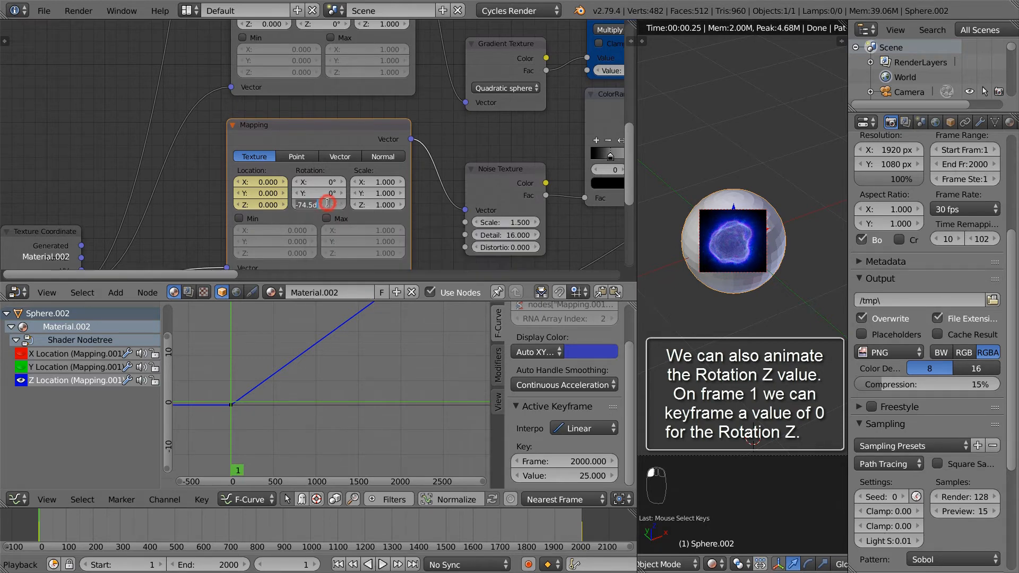
text(0)
key(Return)
key(i)
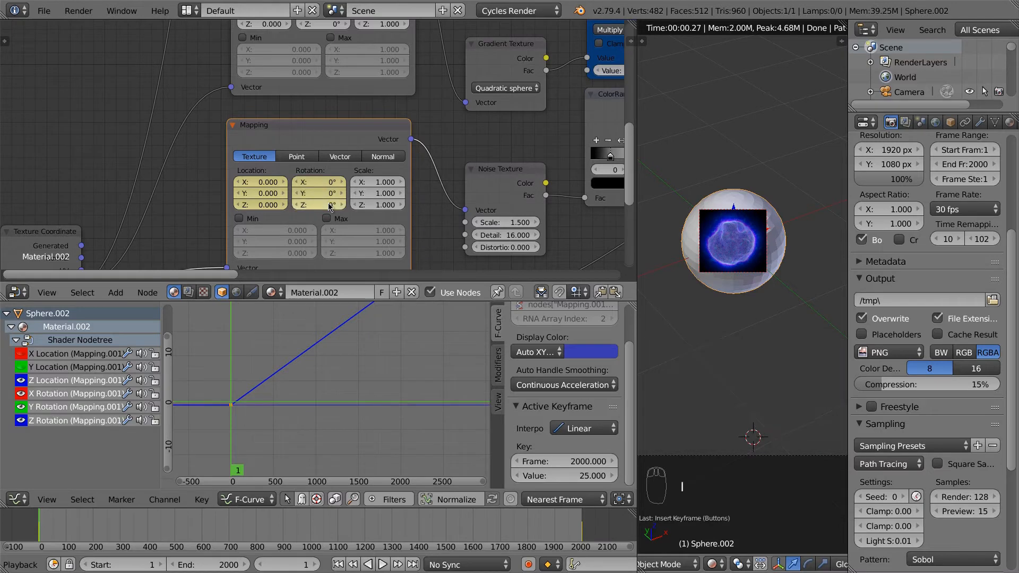
Go to frame 2000, set the middle Mapping node's Rotation Z to -900° and keyframe its rotation
click(310, 565)
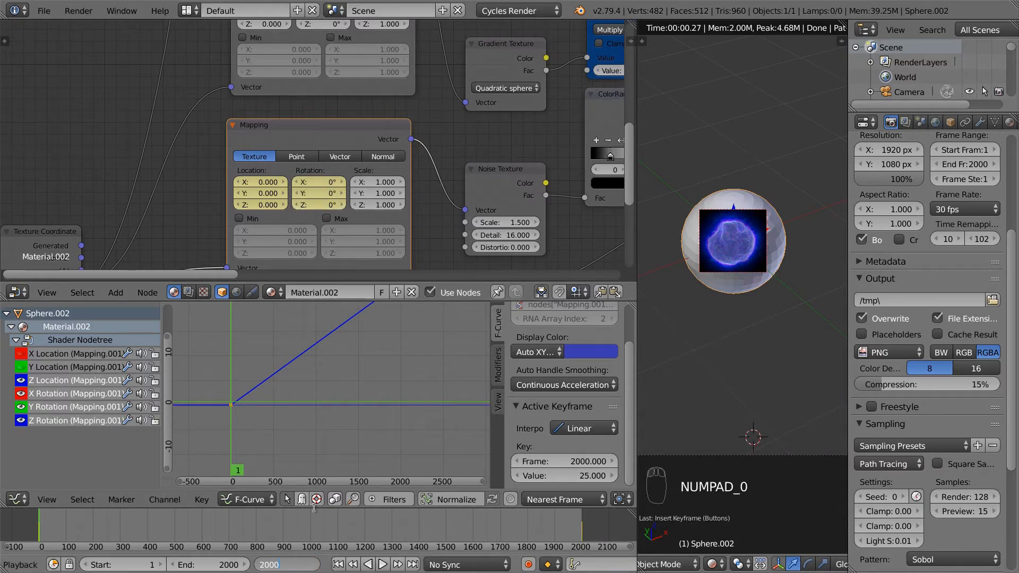
text(2000)
key(Return)
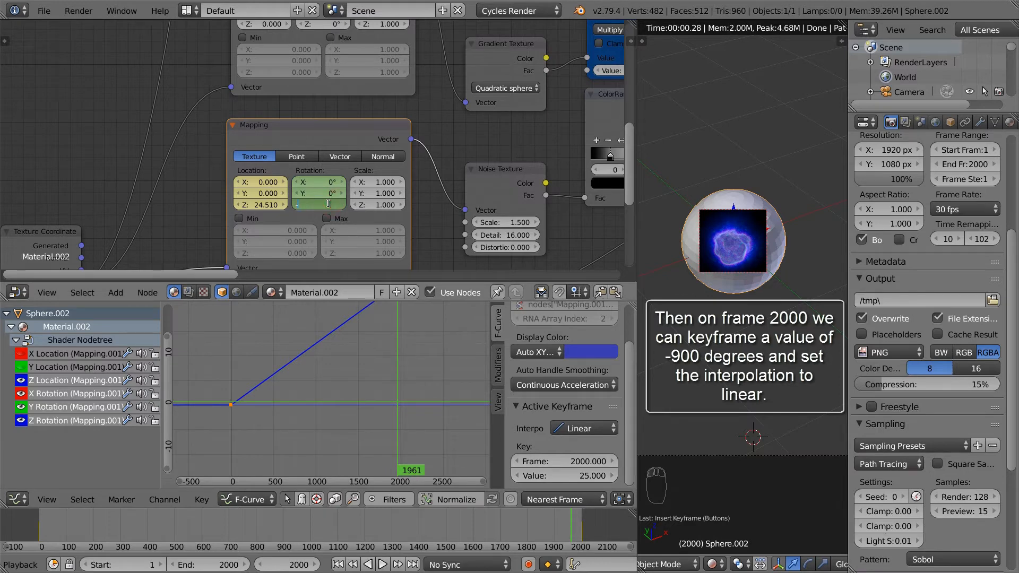
key(Return)
key(i)
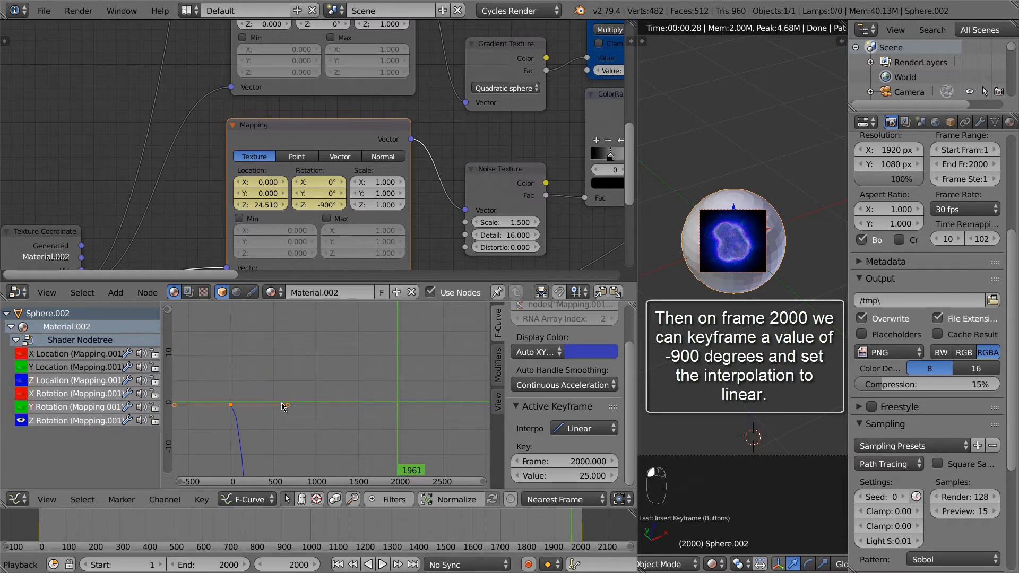
Change the interpolation of the Z Rotation curve's keyframes to Linear
key(a)
key(a)
key(a)
key(t)
click(331, 418)
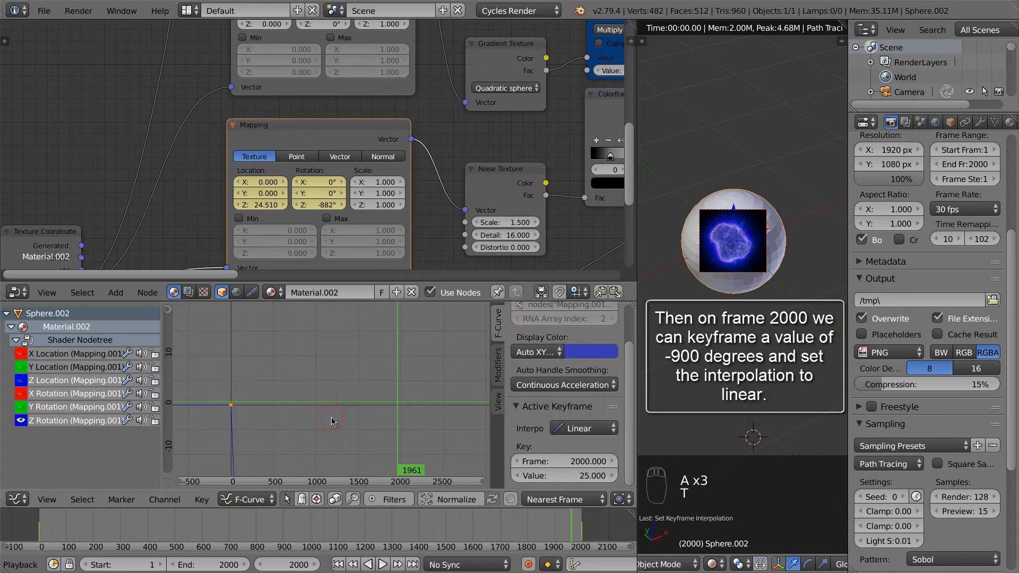
key(a)
key(a)
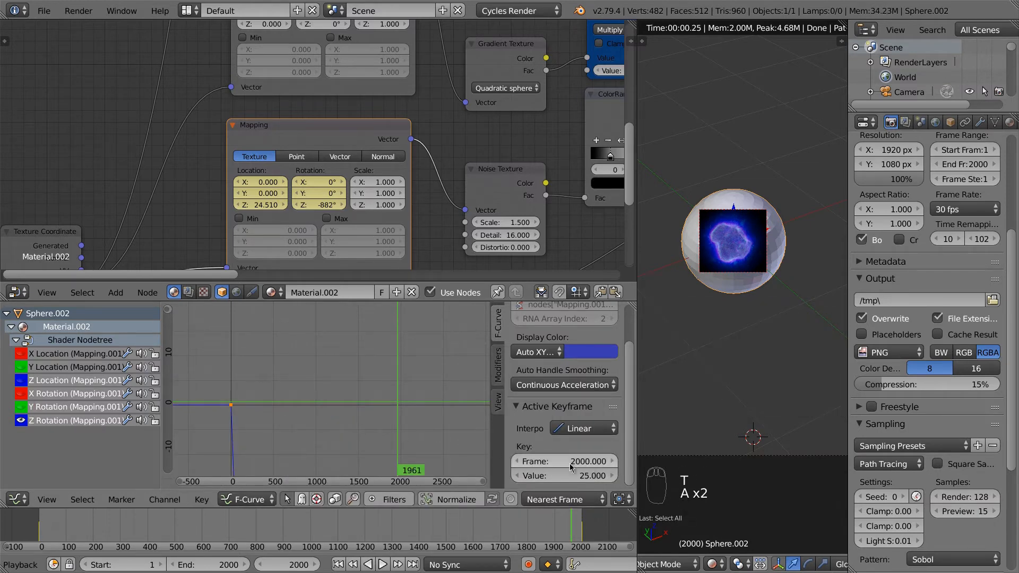
Examine the full Z Rotation curve in the Graph Editor, including its keyframes at frames 1 and 2000
key(Home)
click(237, 404)
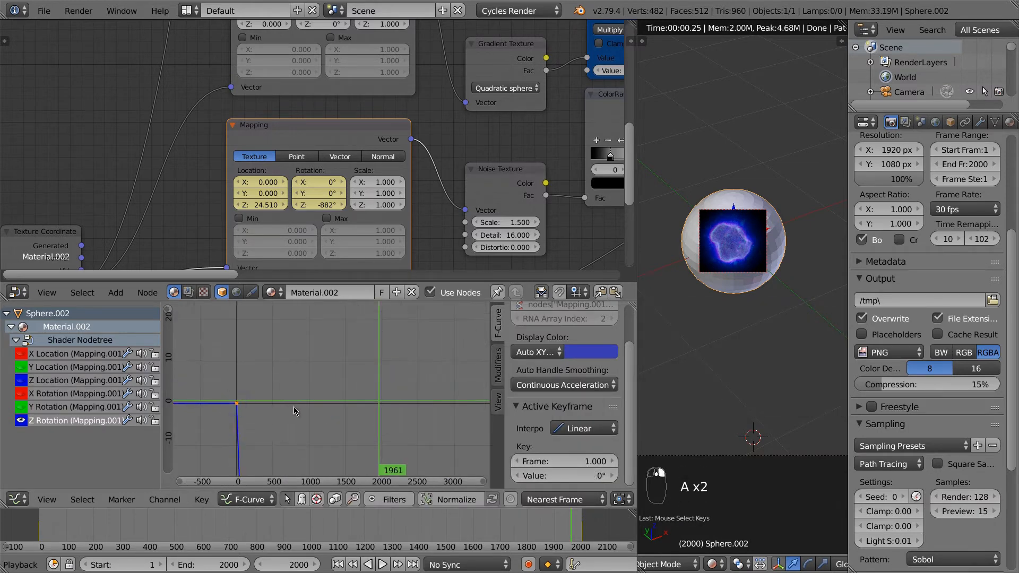
scroll(330, 412, down, 13)
middle_drag(340, 415, 340, 330)
scroll(340, 333, down, 7)
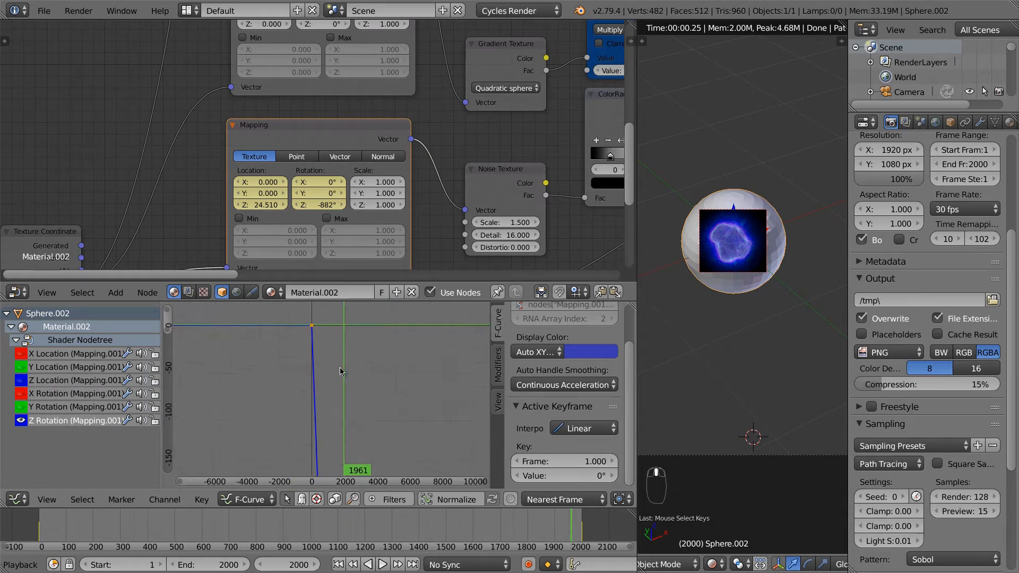
scroll(341, 374, down, 15)
middle_drag(360, 452, 334, 306)
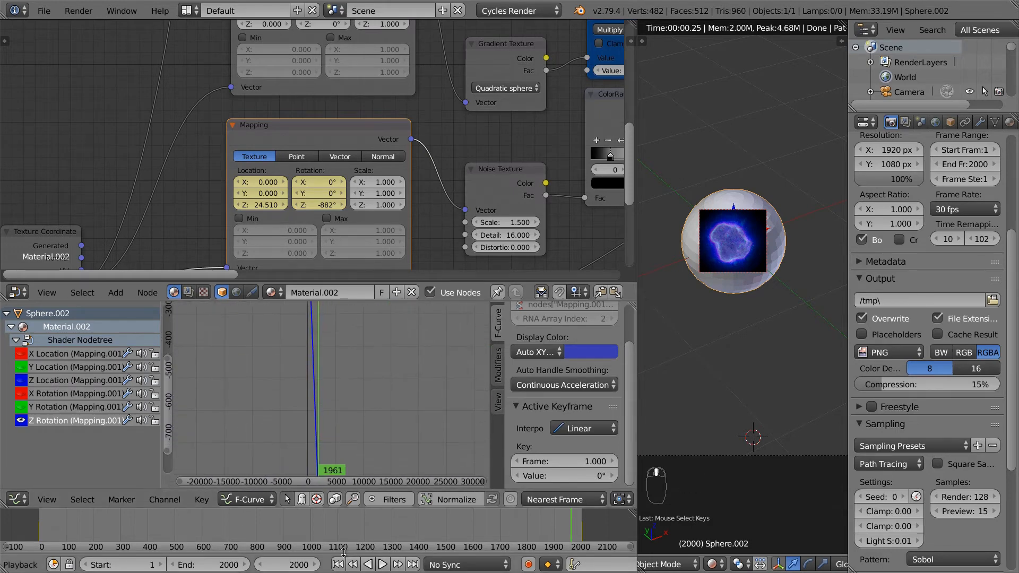
key(a)
key(a)
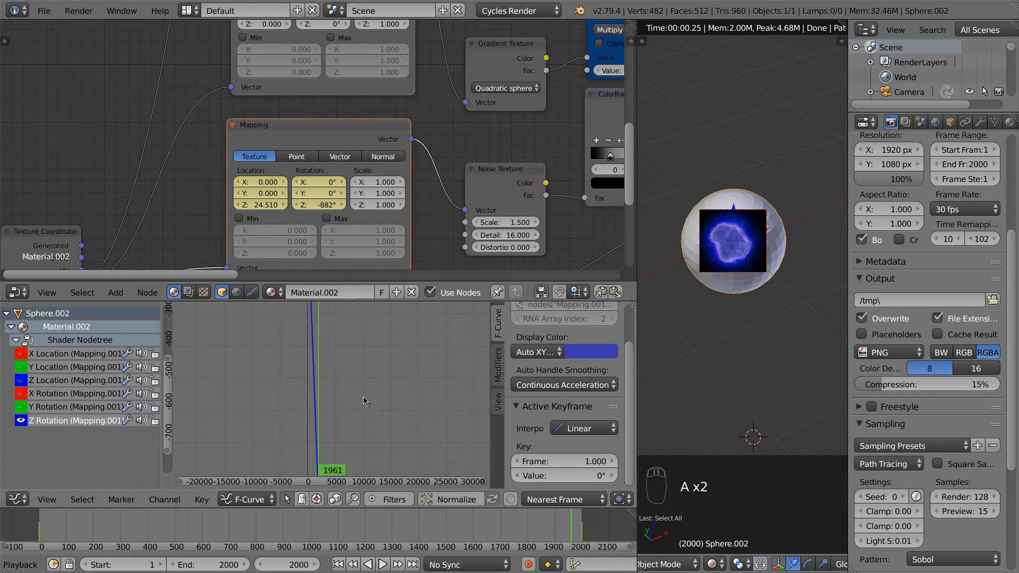
key(a)
key(a)
key(KP_Decimal)
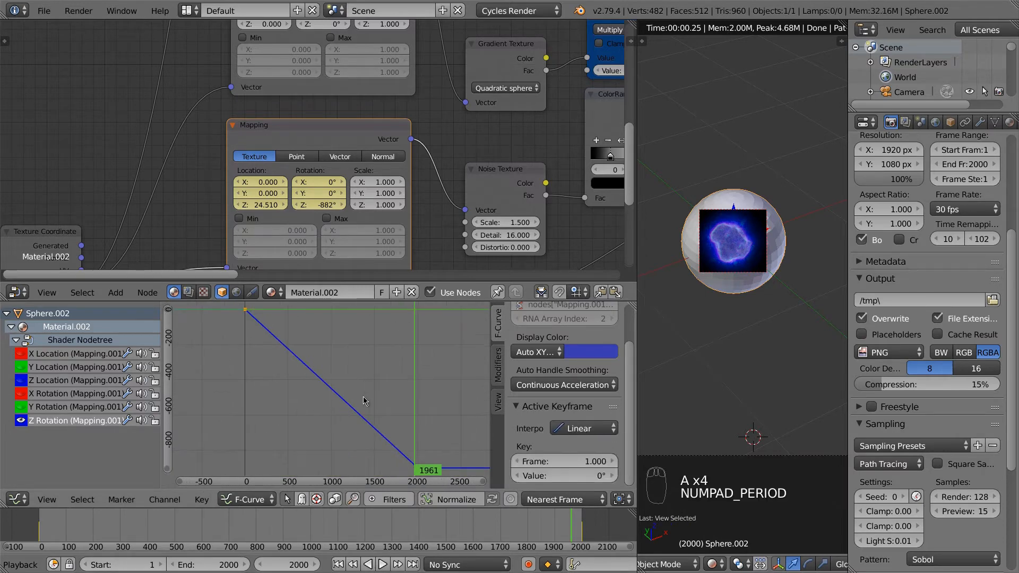
scroll(370, 396, down, 5)
middle_drag(411, 426, 408, 414)
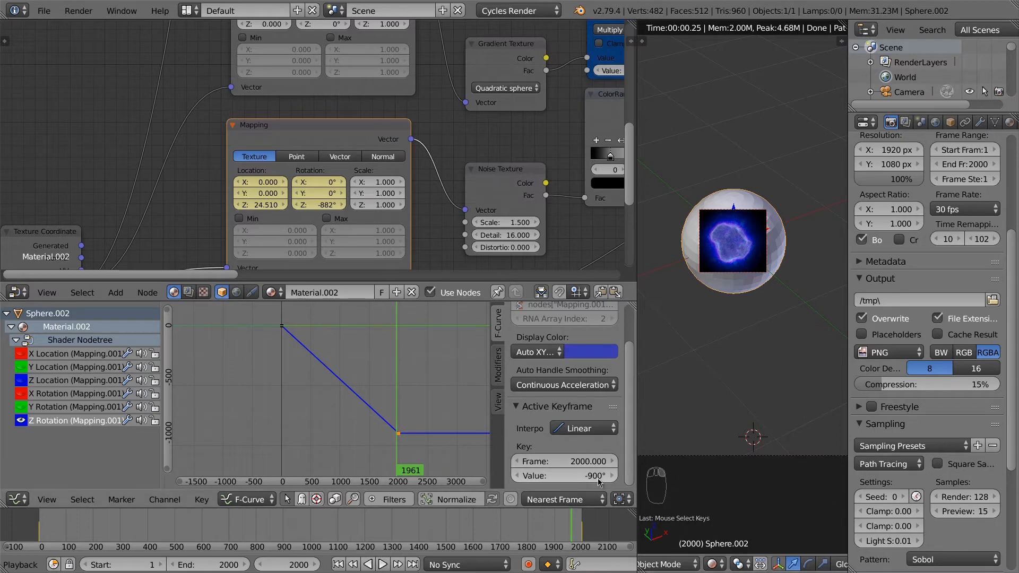
Return the timeline to about frame 79 and play the animation to check the rotation speed on the sphere
click(60, 531)
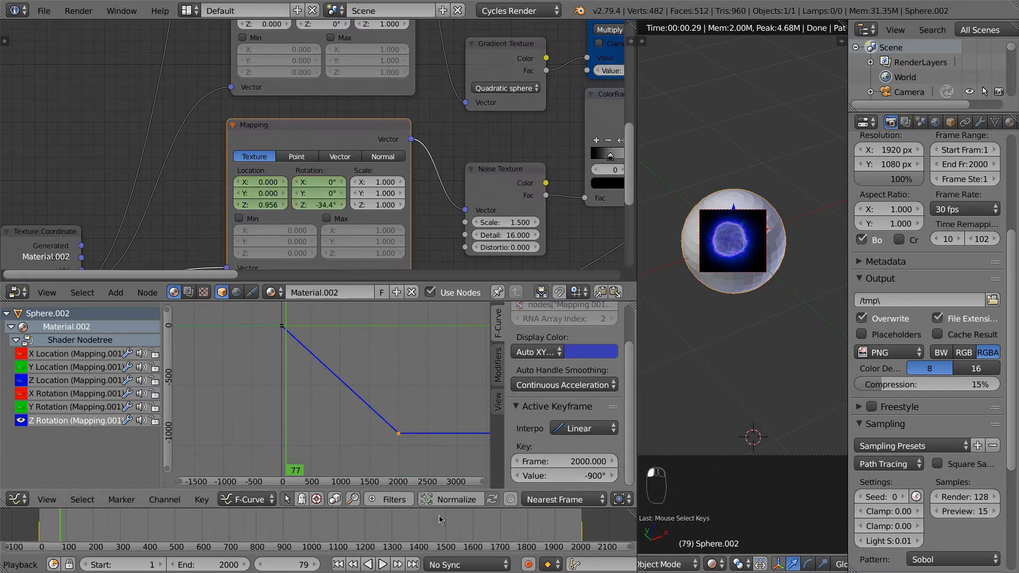
click(382, 564)
scroll(750, 259, up, 2)
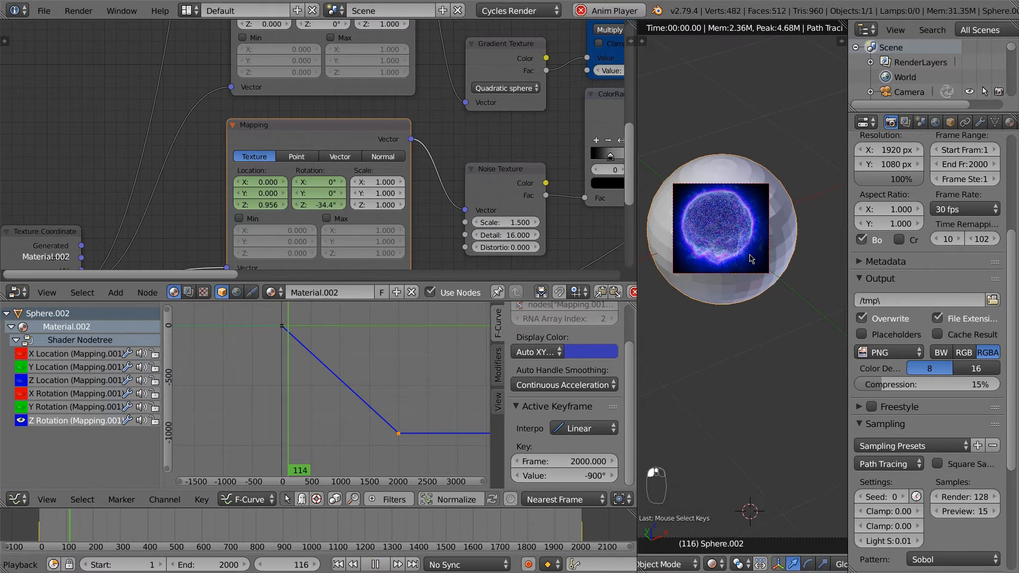
scroll(750, 258, down, 2)
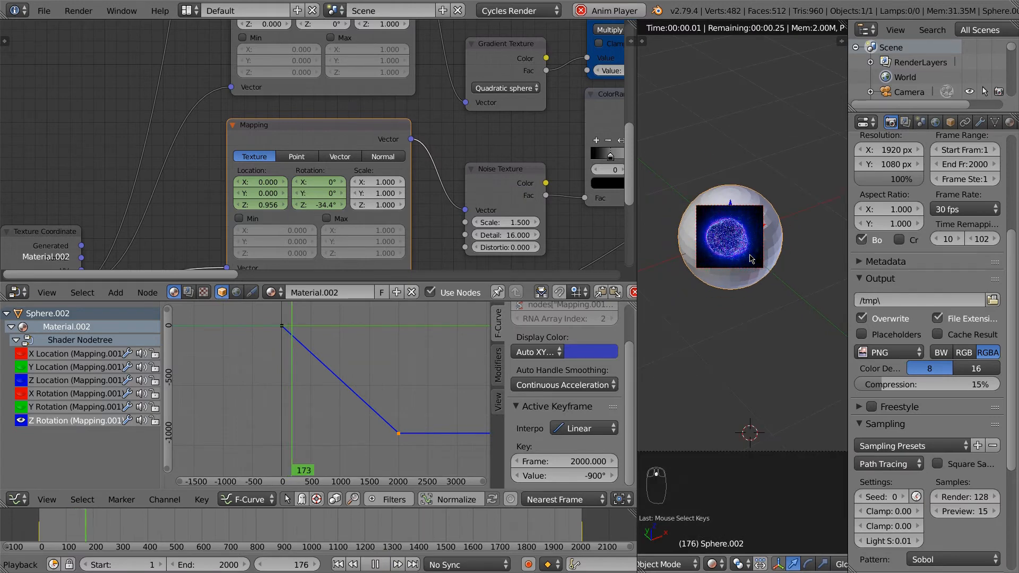
click(380, 565)
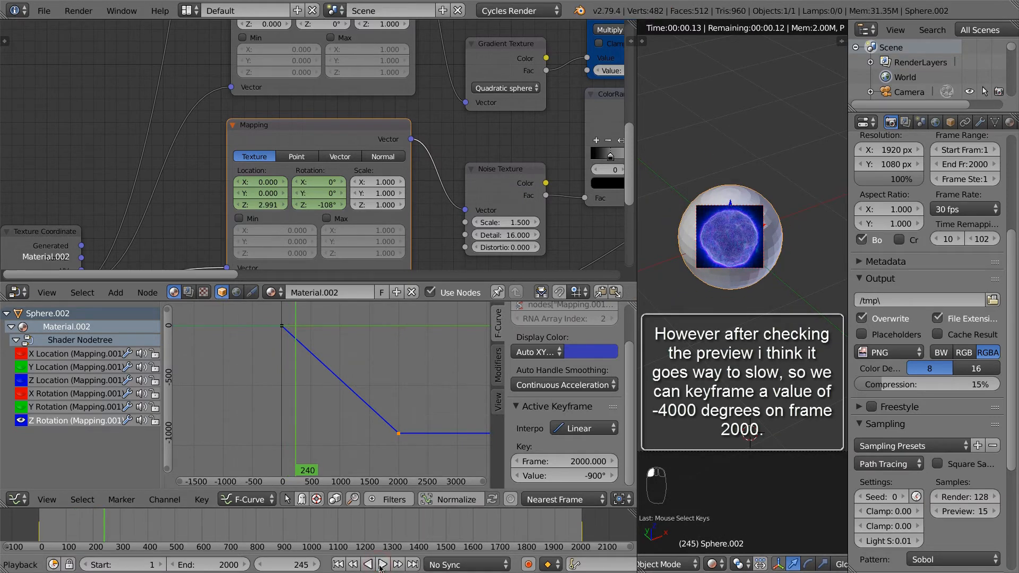
Set the Z Rotation keyframe at frame 2000 to -4000° and play the animation to check the faster rotation
click(169, 525)
key(alt+a)
click(373, 564)
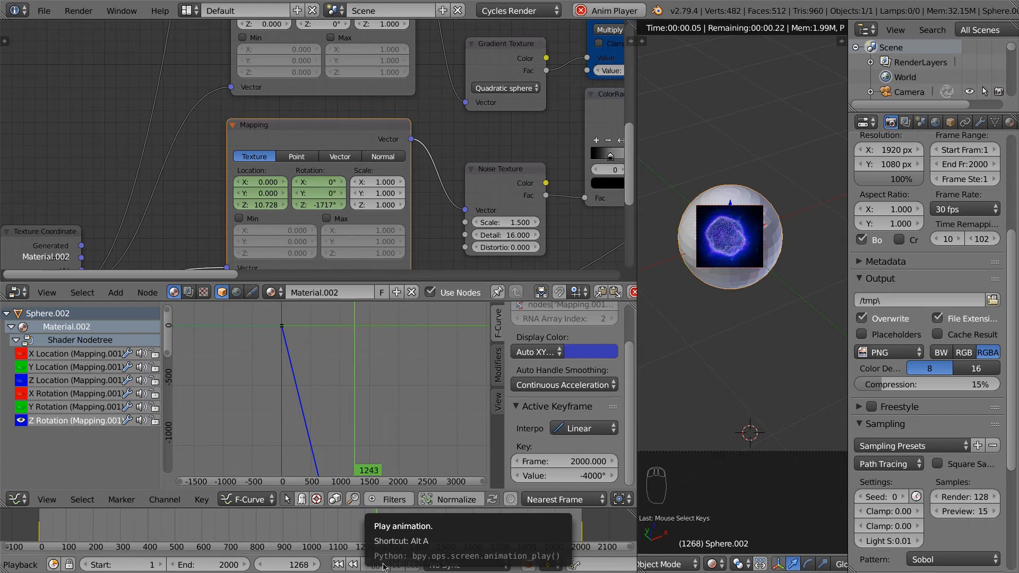
scroll(727, 244, up, 2)
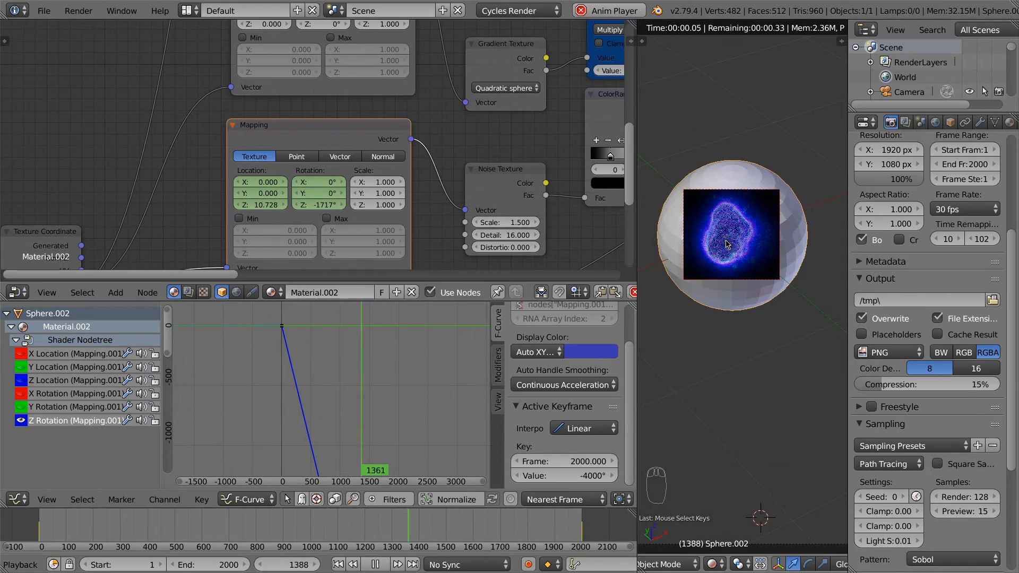
key(alt+a)
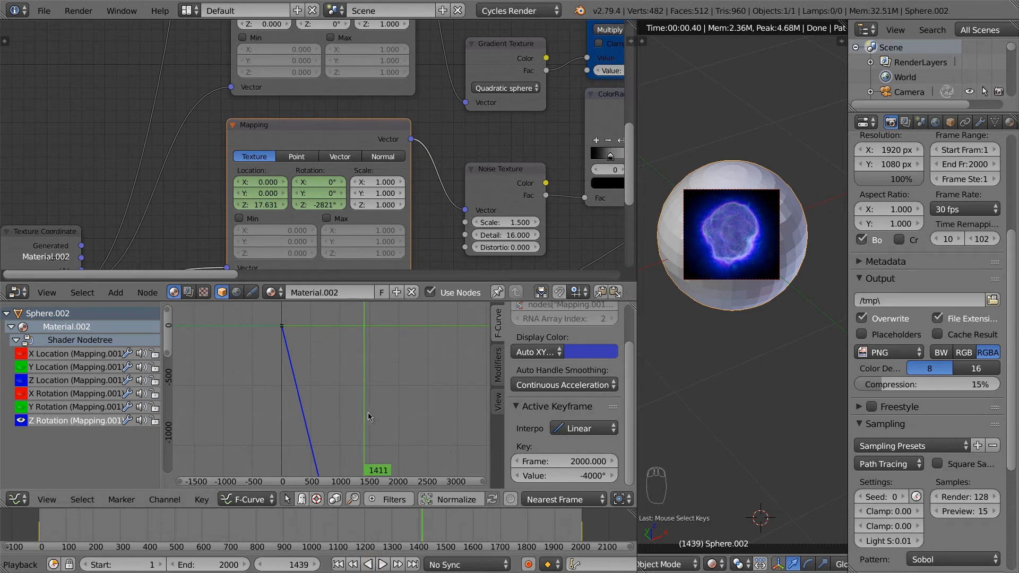
Set the Noise modifier strength on the animated ColorRamp's position curve to 0.180
scroll(472, 195, down, 5)
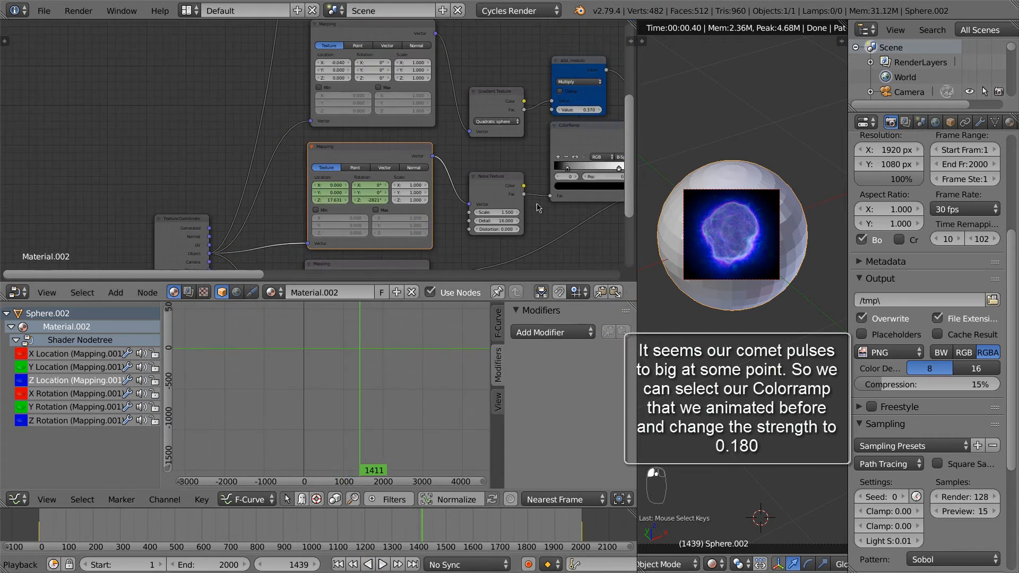
middle_drag(574, 213, 393, 237)
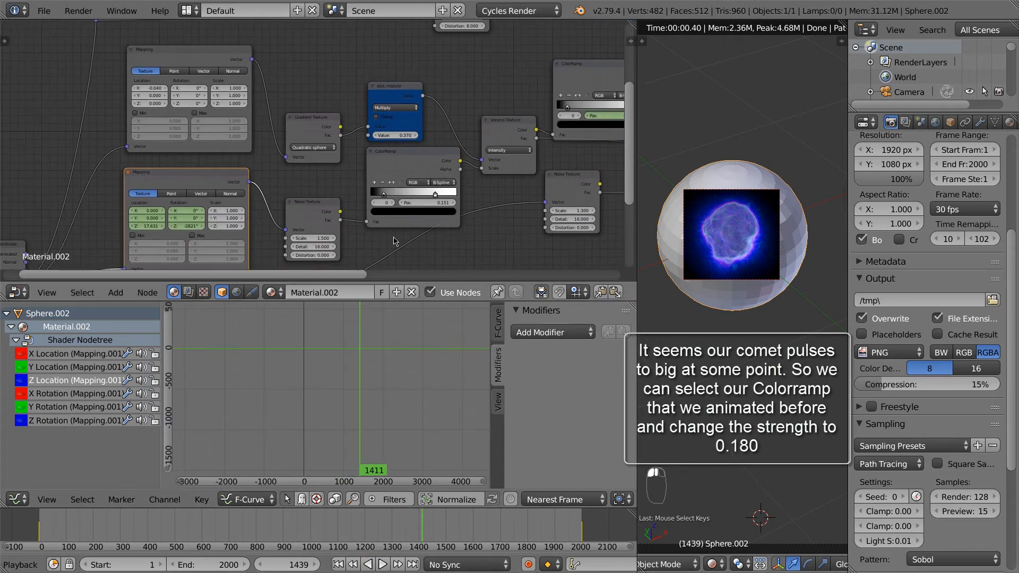
click(588, 82)
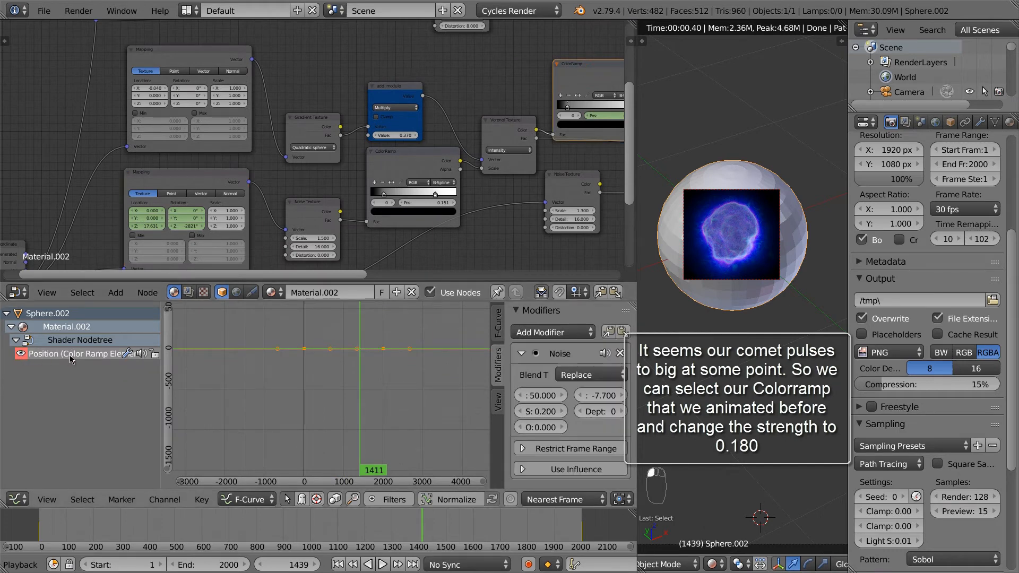
click(549, 412)
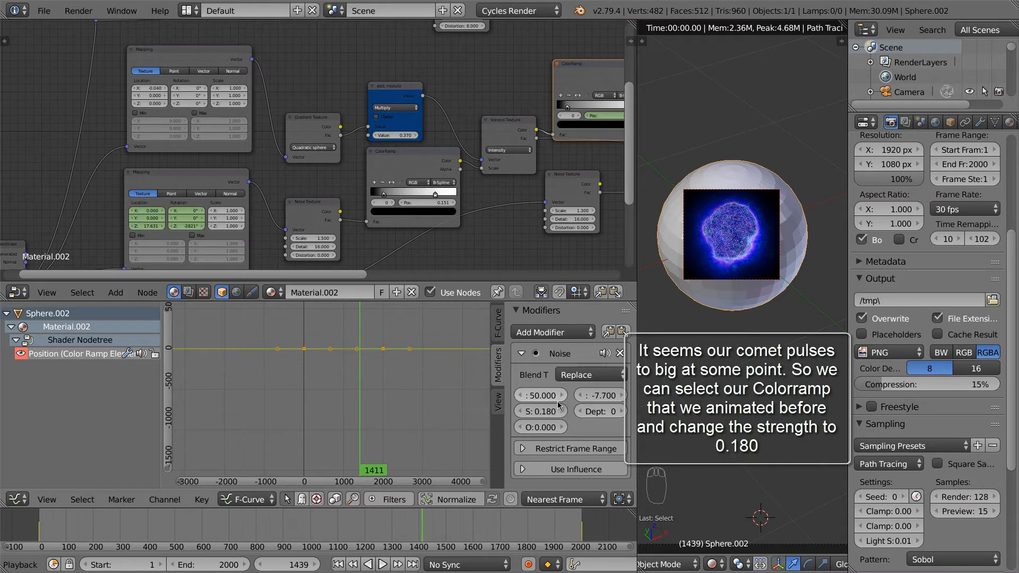
Scrub back to an earlier frame and play the animation to check the pulse size on the sphere
drag(272, 532, 325, 539)
click(376, 565)
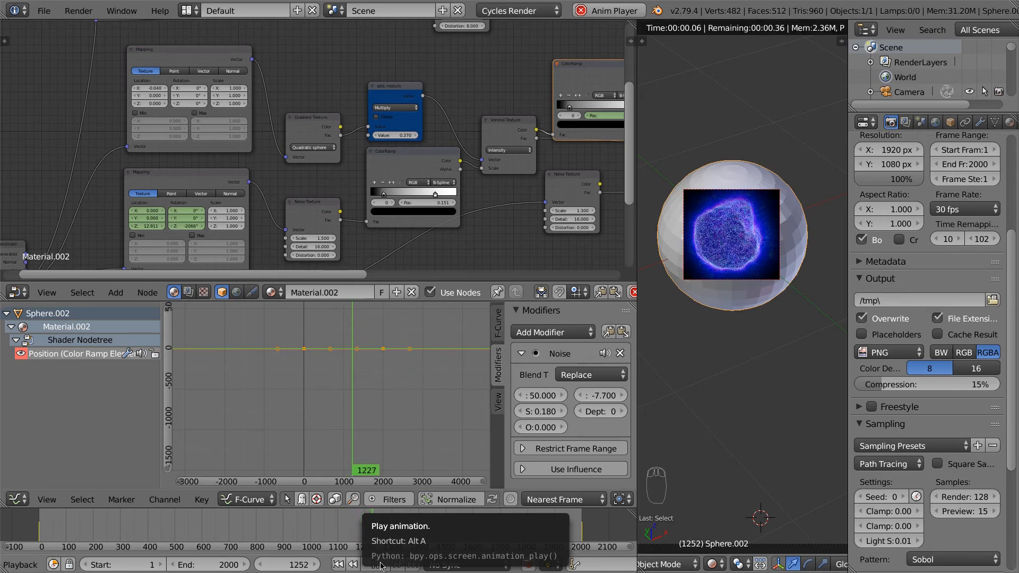
click(381, 565)
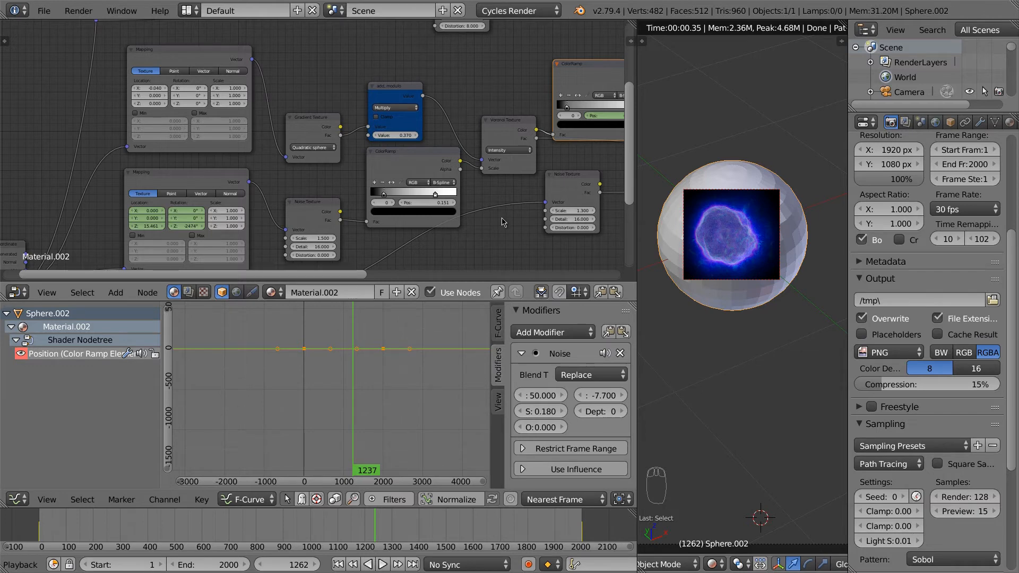
Duplicate the top Mapping node, insert the copy before the upper Noise Texture node, and try an X location of 1.660 on it
scroll(503, 222, down, 3)
middle_drag(502, 222, 356, 259)
middle_drag(251, 138, 380, 116)
click(278, 126)
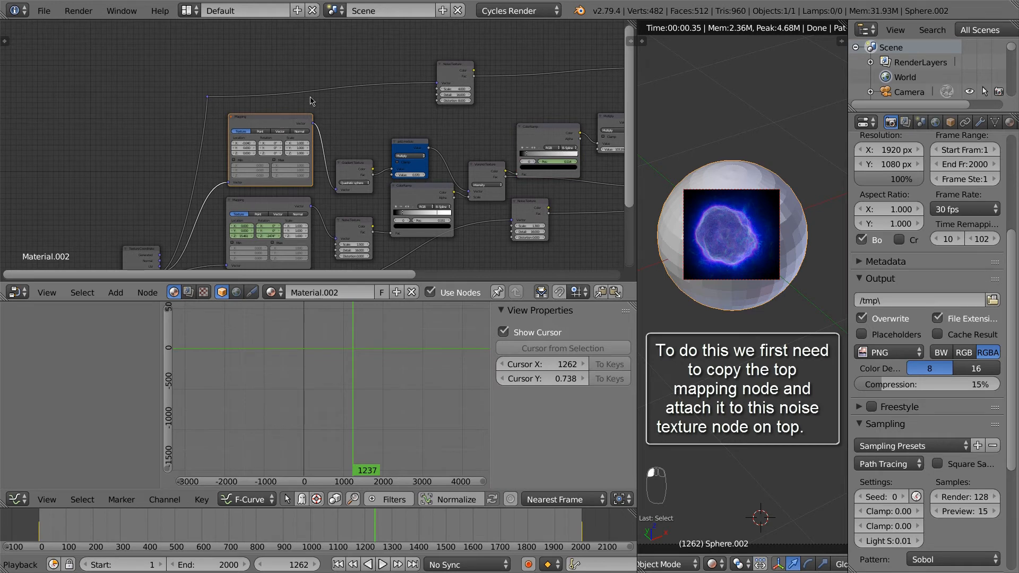
key(shift+d)
click(353, 53)
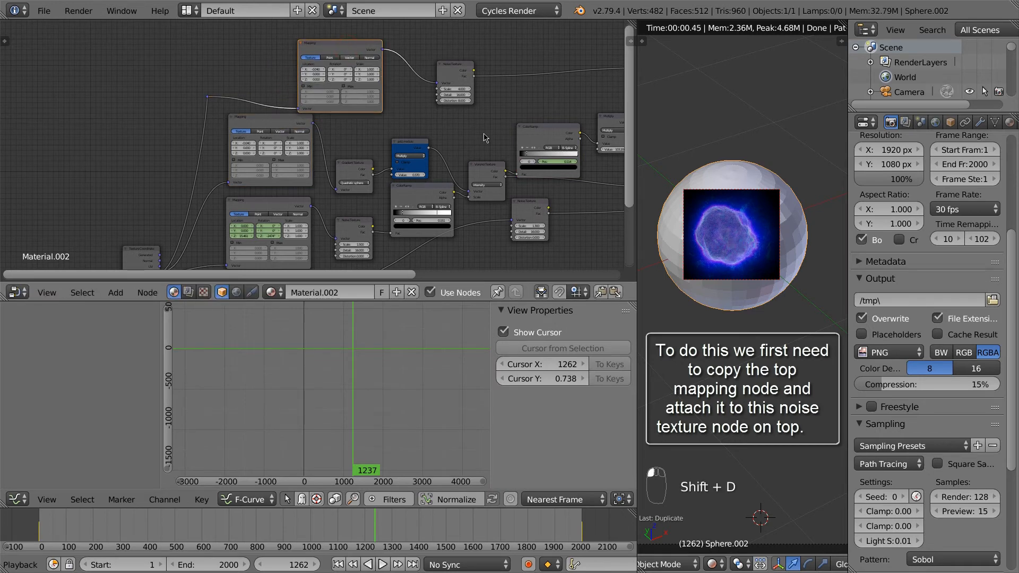
middle_drag(419, 109, 429, 151)
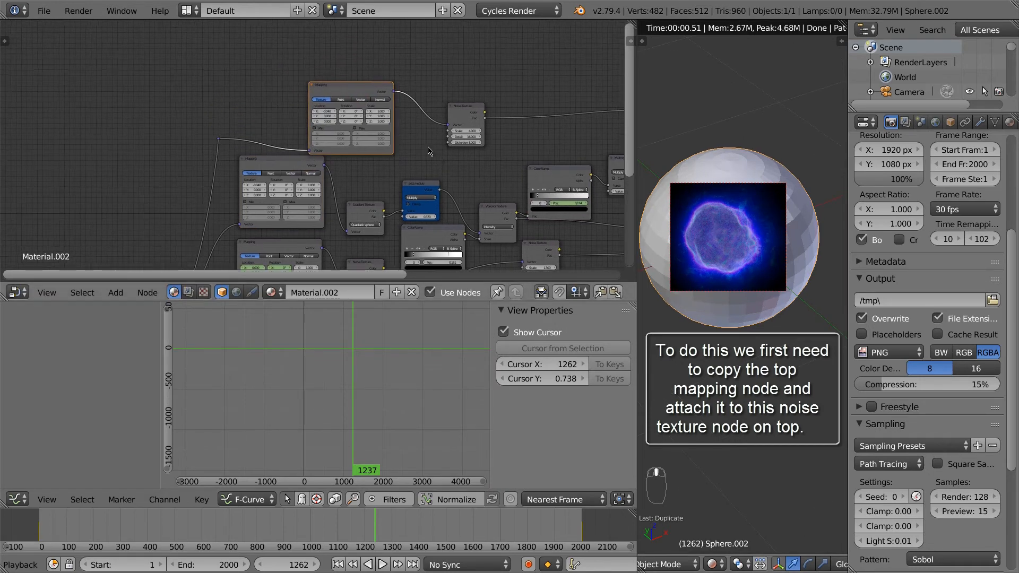
scroll(346, 115, up, 6)
drag(316, 107, 329, 108)
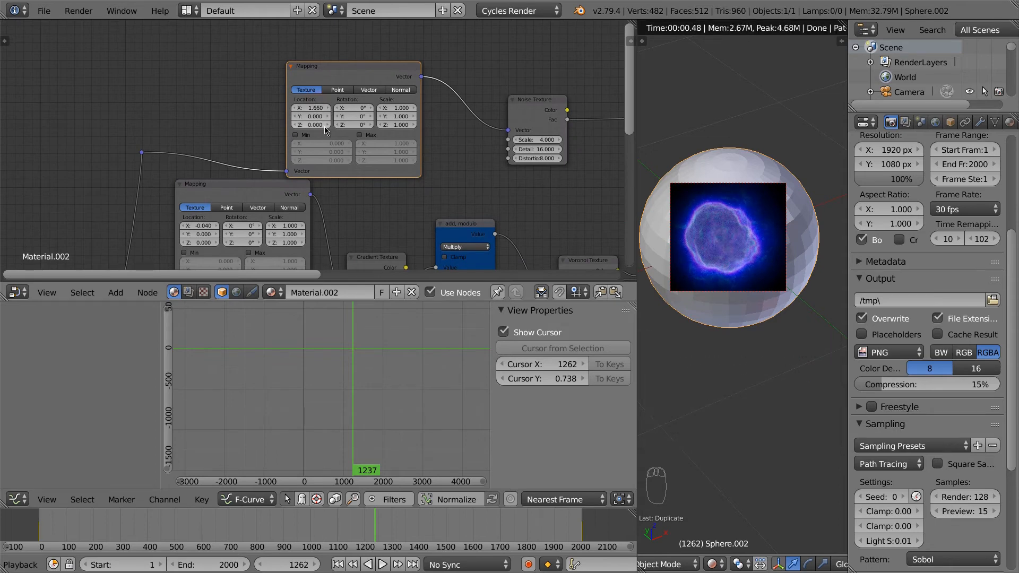
Keyframe the new Mapping node's rotation at 0° on frame 1, with its X location back at 0
click(42, 533)
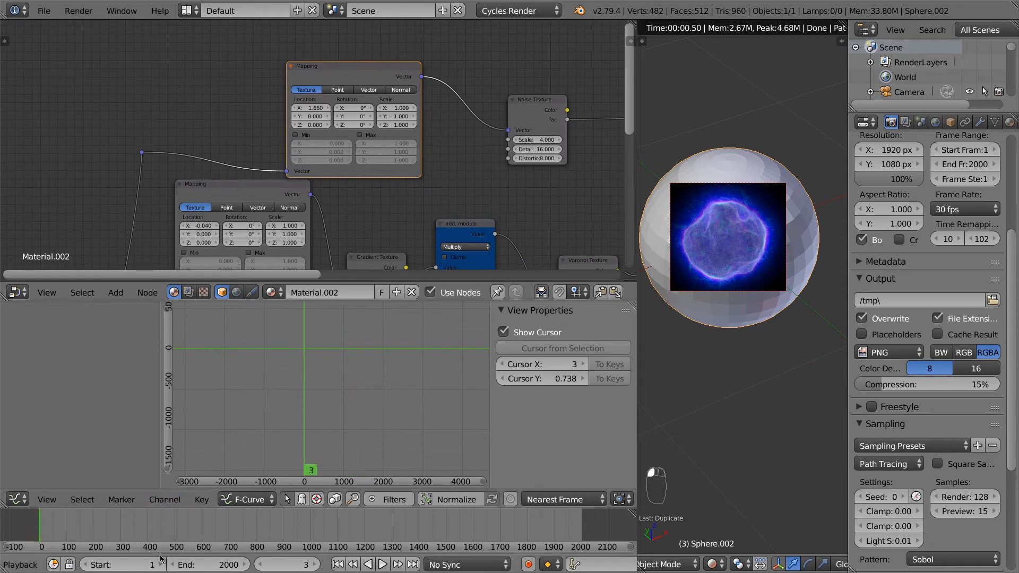
click(260, 564)
click(259, 563)
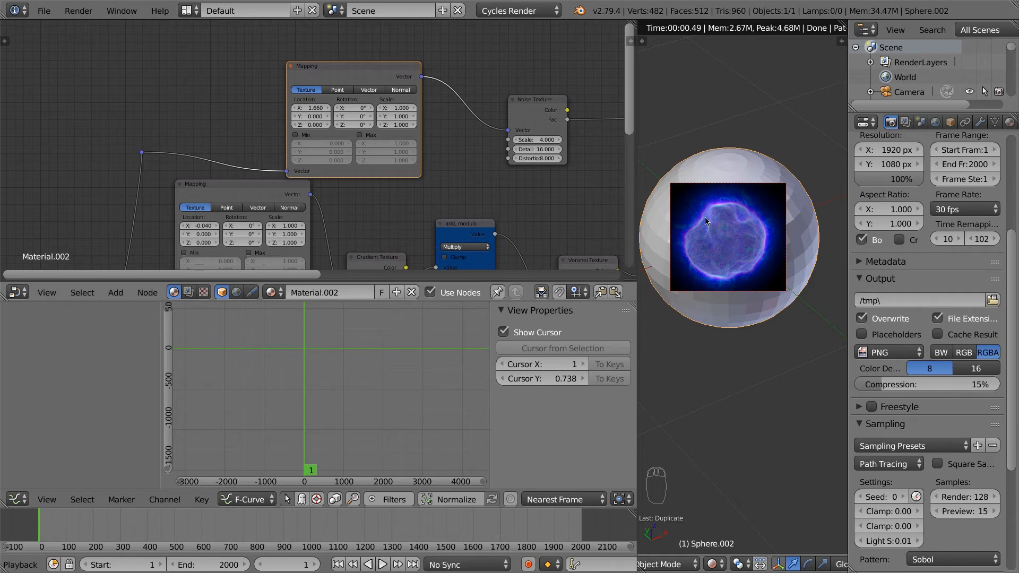
scroll(335, 133, down, 1)
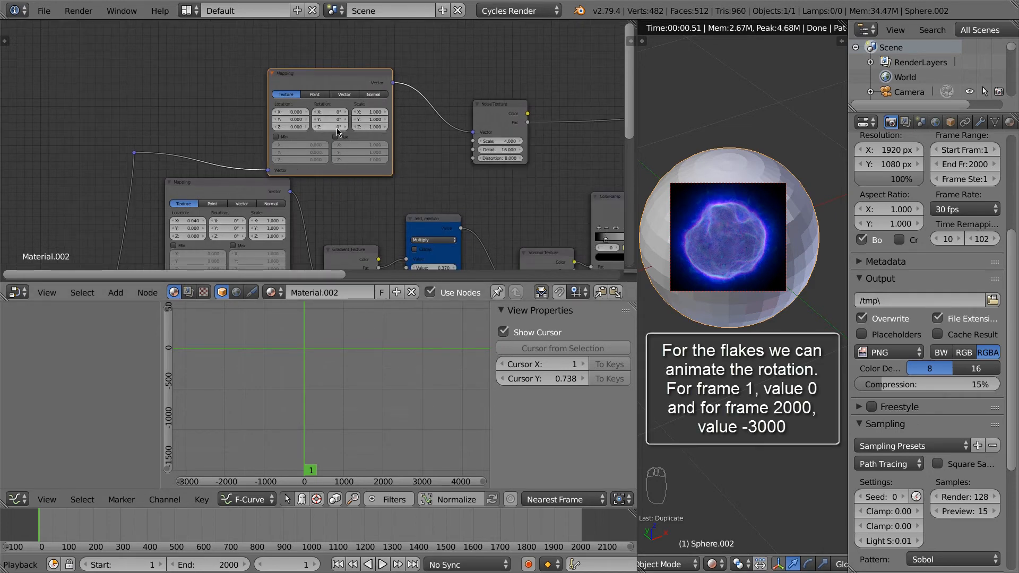
key(i)
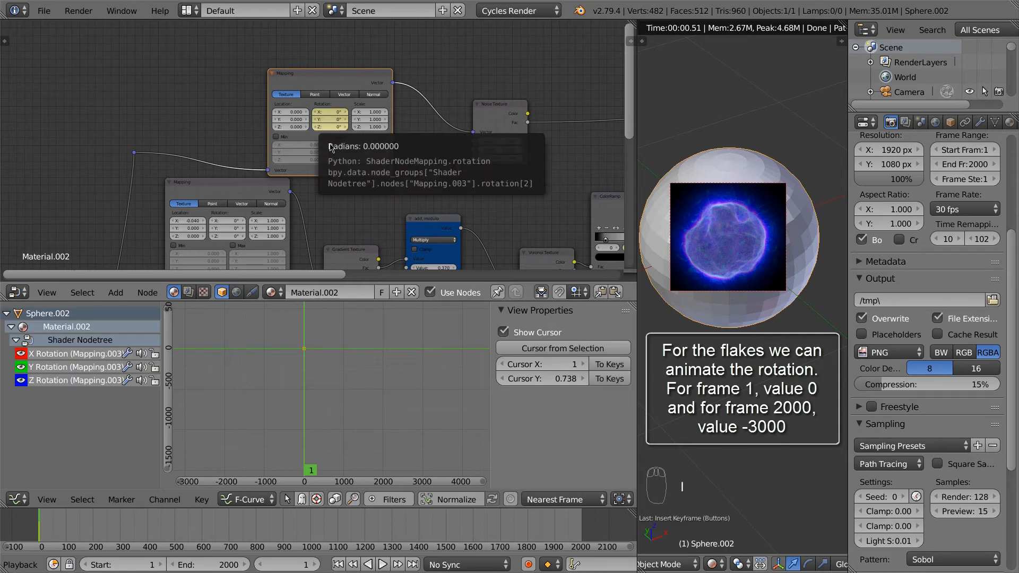
At frame 2000, set the new Mapping node's Z rotation to -3000° and keyframe it
click(582, 522)
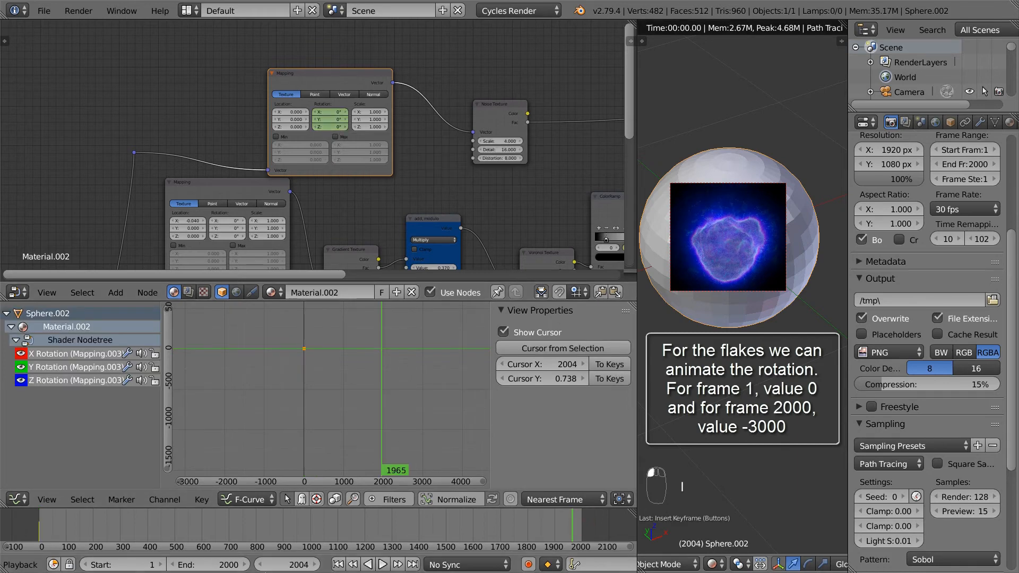
click(261, 566)
click(261, 566)
click(261, 566)
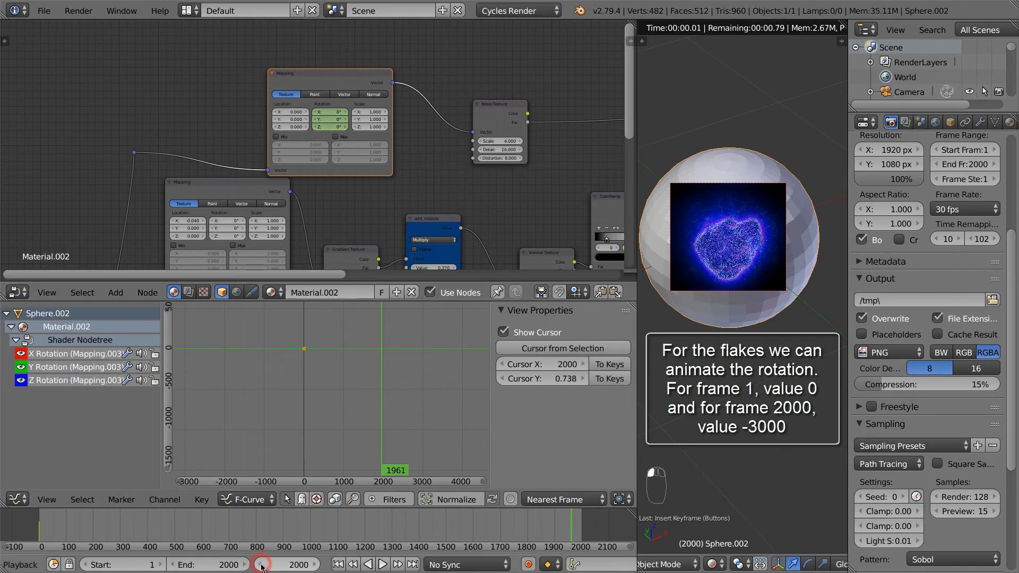
click(261, 566)
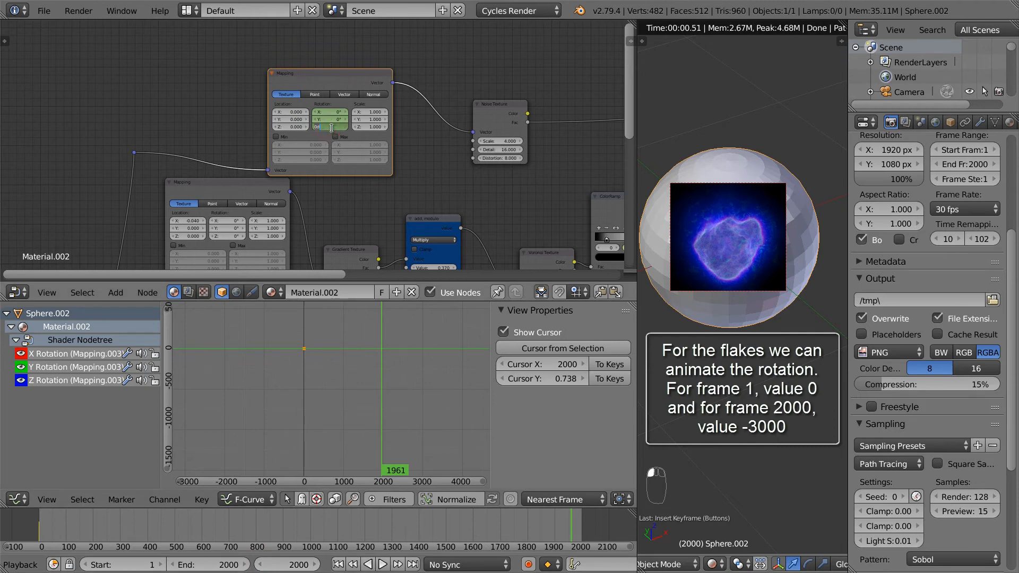
text(000)
key(Return)
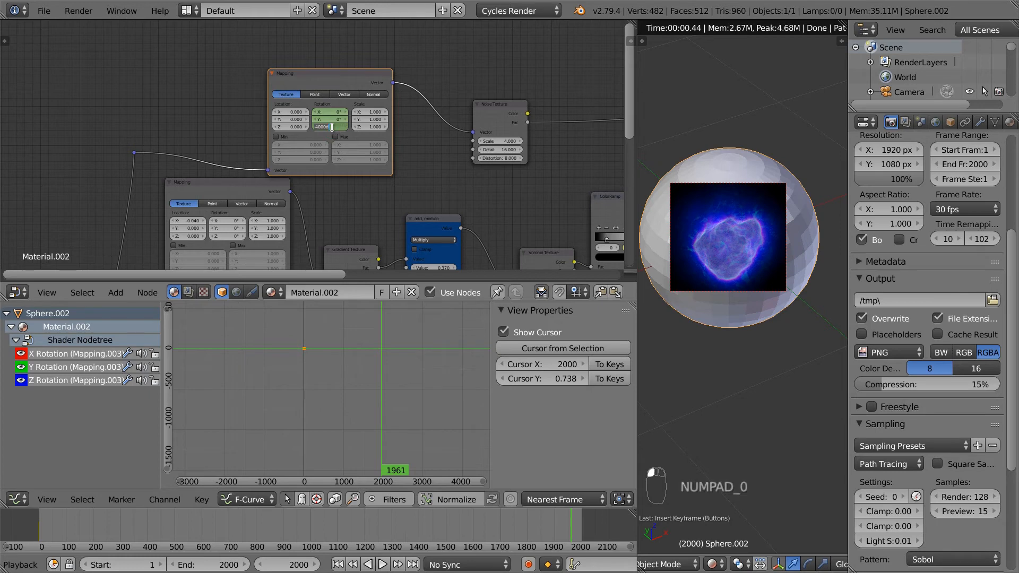
text(-300)
key(Return)
key(i)
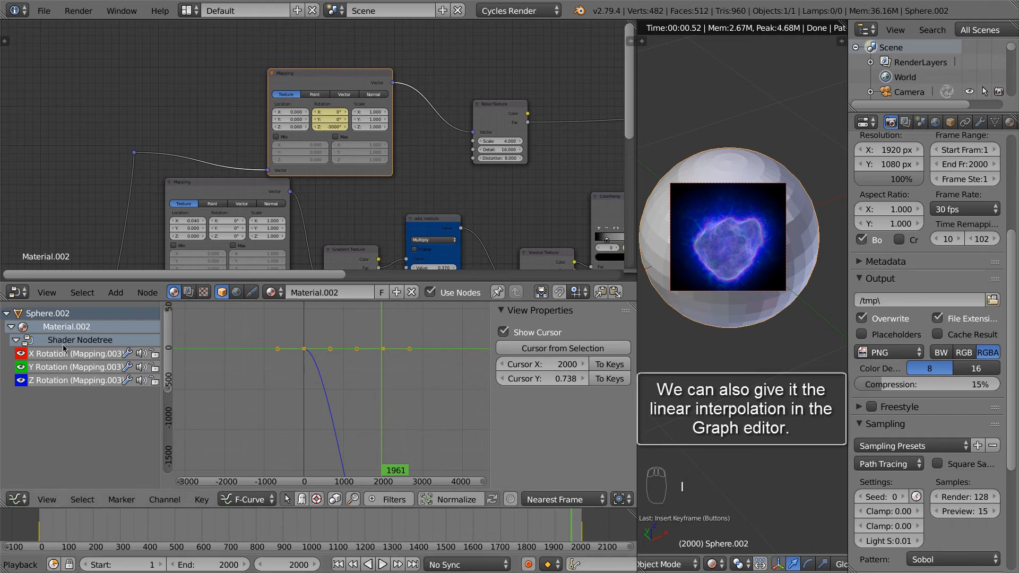
Isolate the new Mapping node's Z Rotation curve and change its keyframe interpolation to Linear
key(a)
key(a)
key(a)
key(t)
click(351, 411)
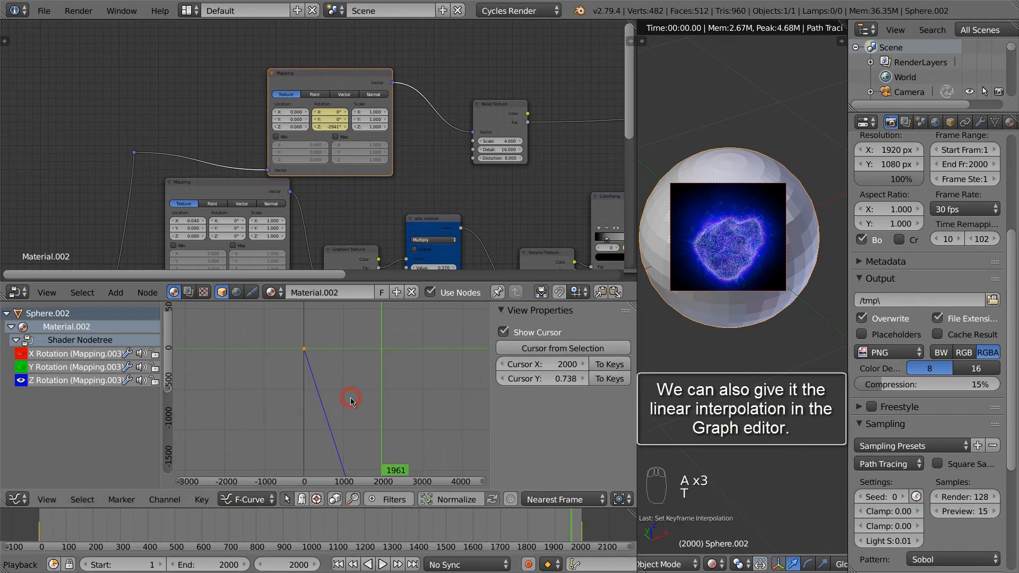
Play the animation from about frame 780 to check the rotating flakes around the sphere
click(251, 528)
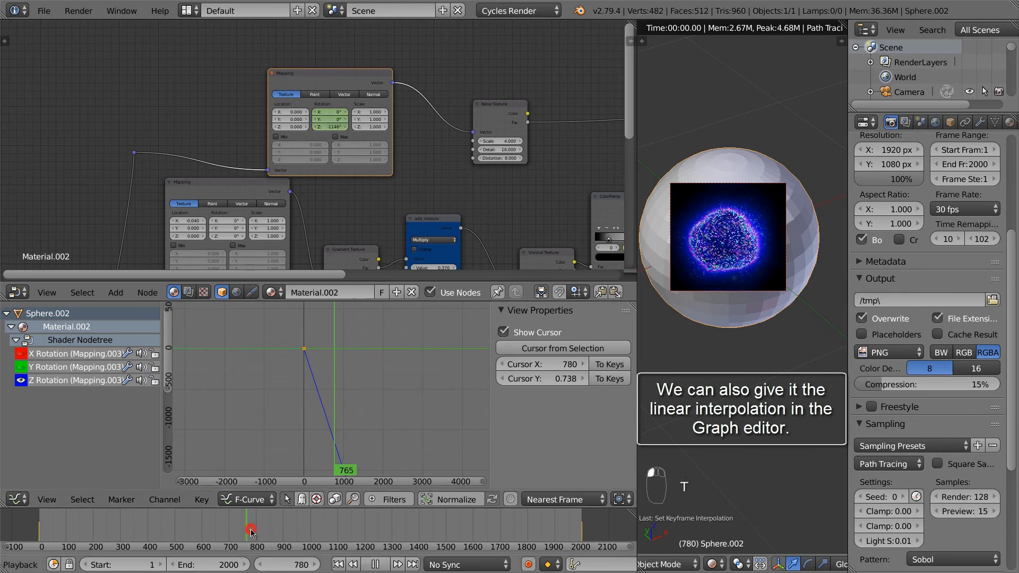
click(382, 564)
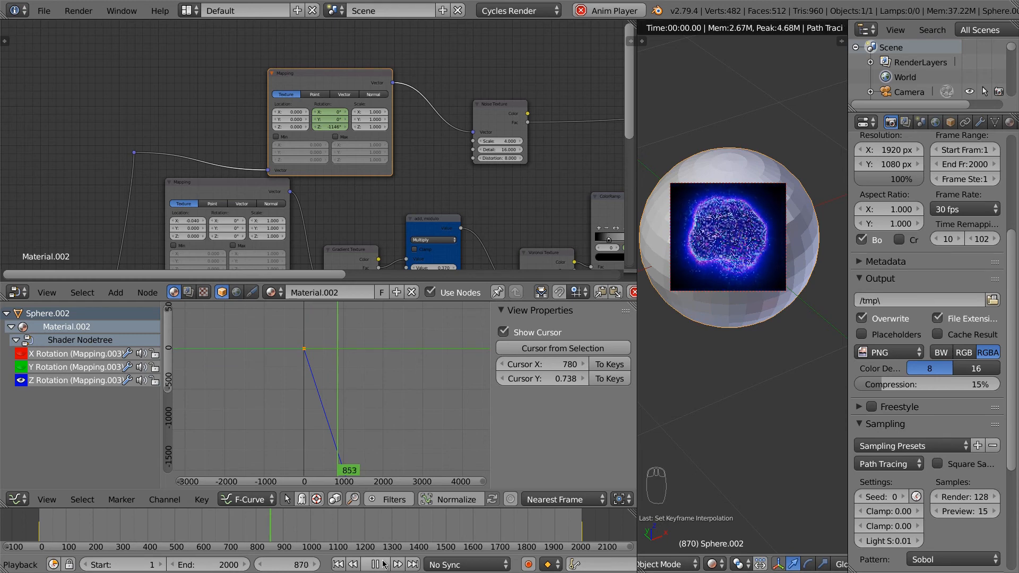
click(383, 564)
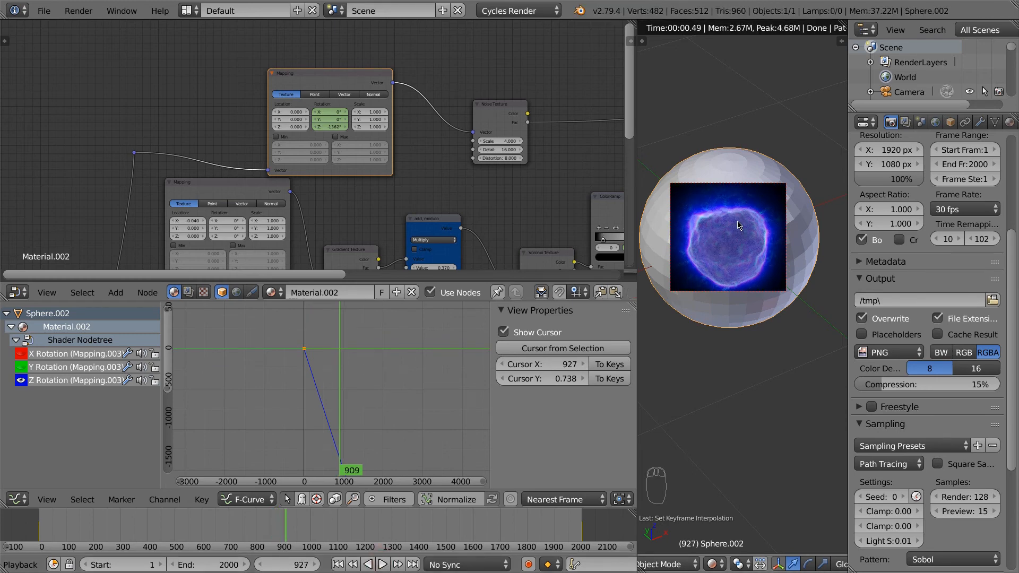
Return to frame 1 and keyframe the new Mapping node's location with Z at 0
scroll(430, 173, down, 2)
middle_drag(429, 188, 433, 177)
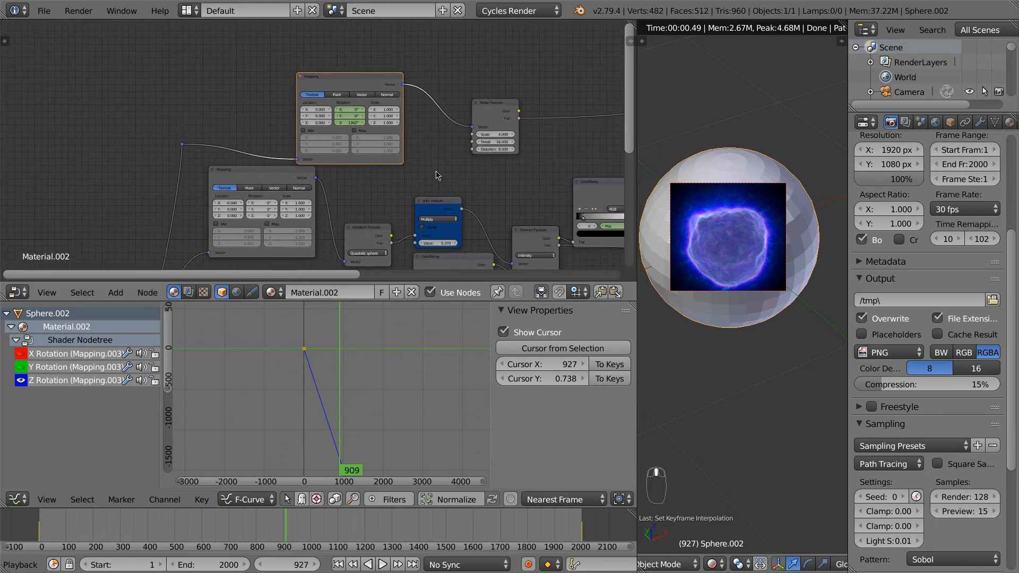
scroll(412, 167, up, 1)
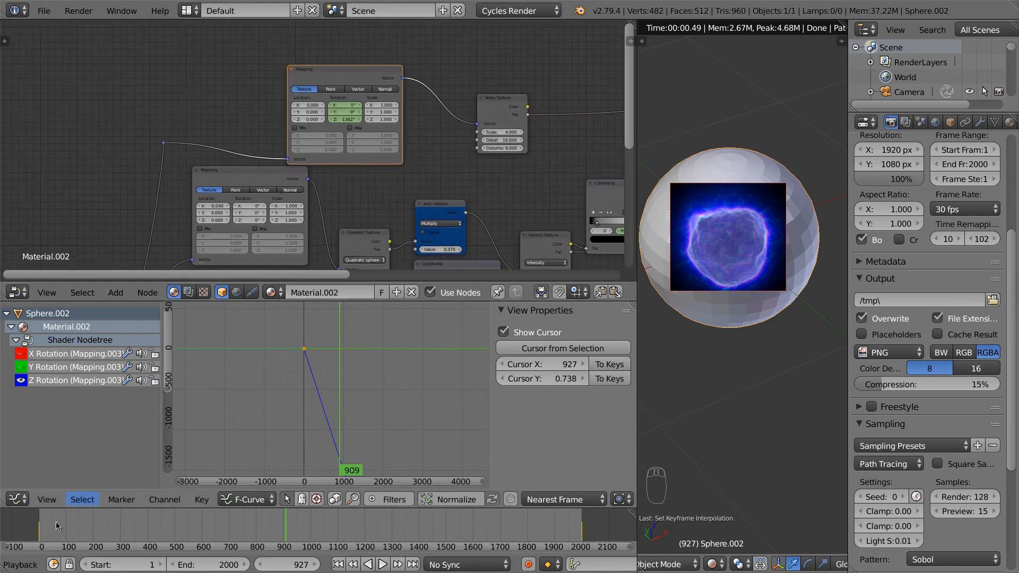
click(30, 536)
click(316, 565)
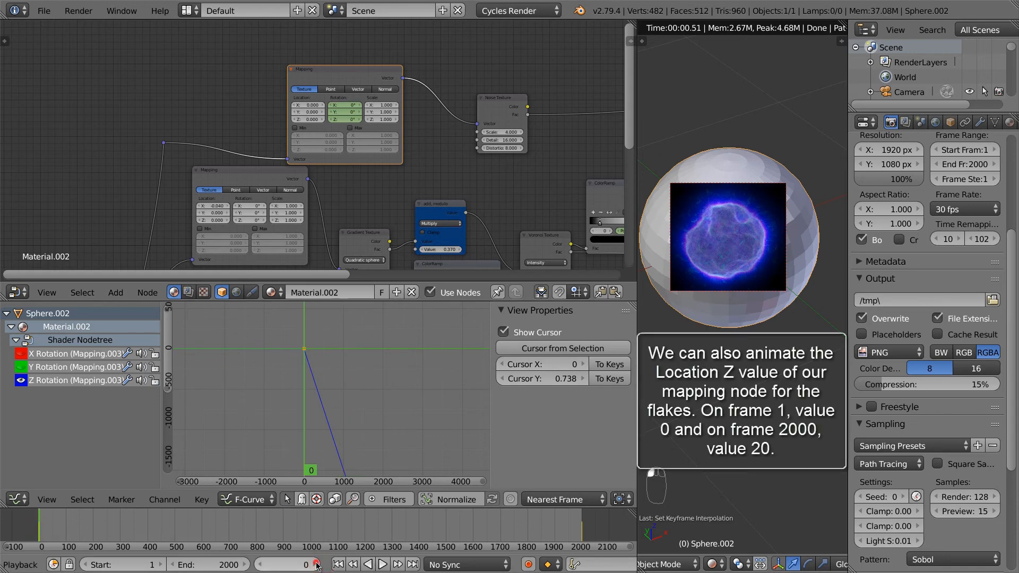
key(i)
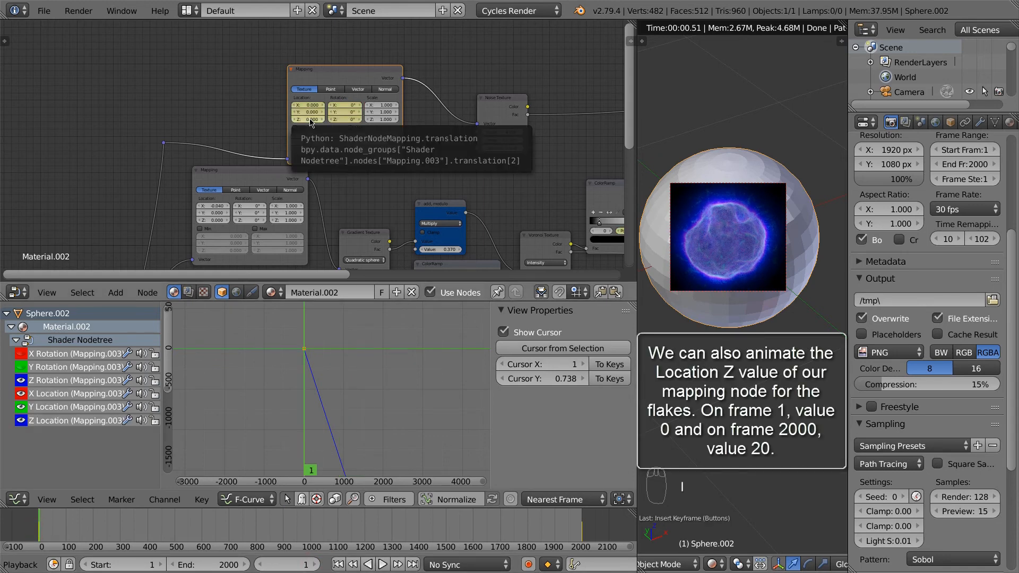
At frame 2000, set the new Mapping node's Z location to 20 and keyframe it
click(582, 531)
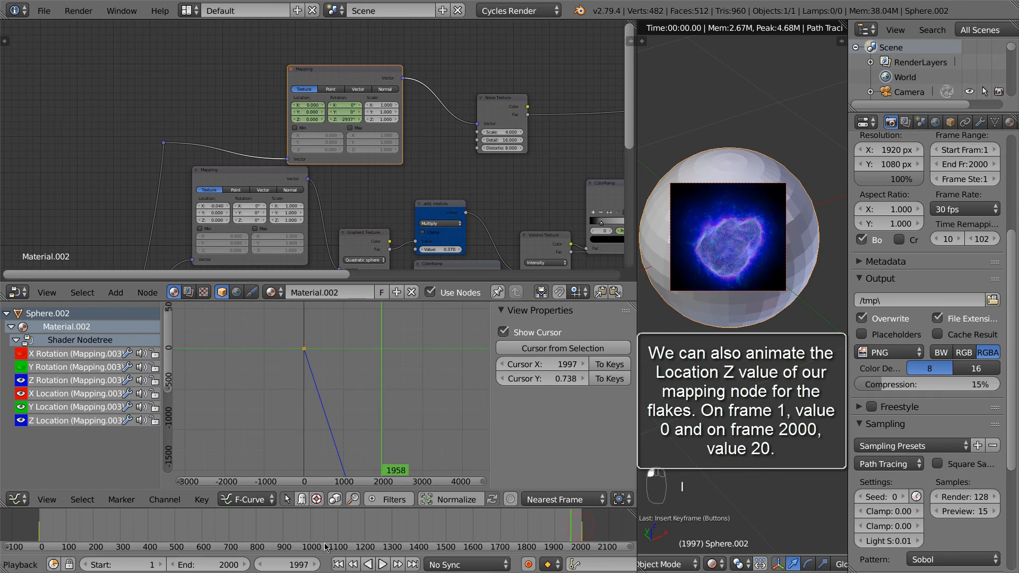
click(317, 564)
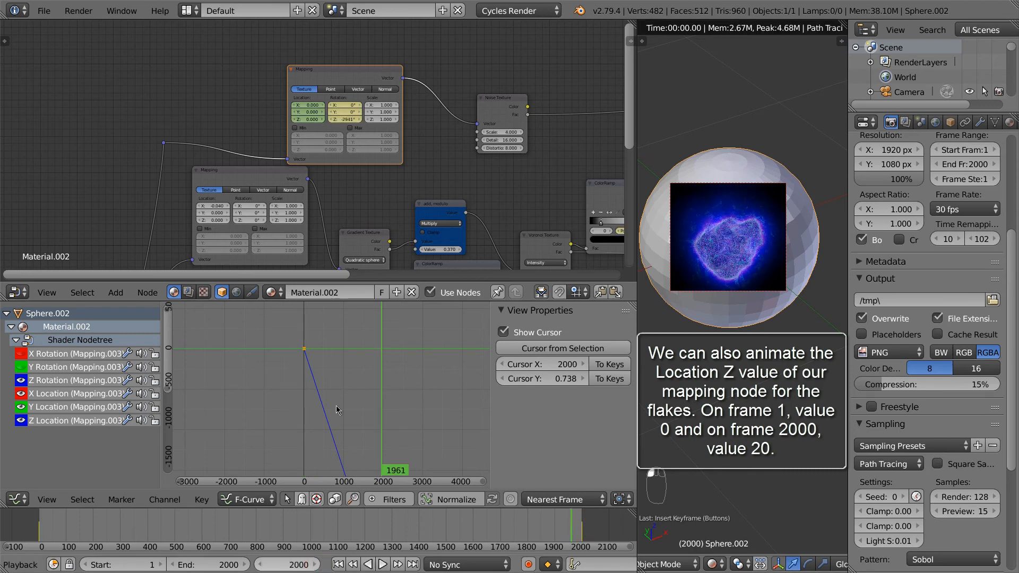
click(312, 122)
text(20)
key(Return)
key(i)
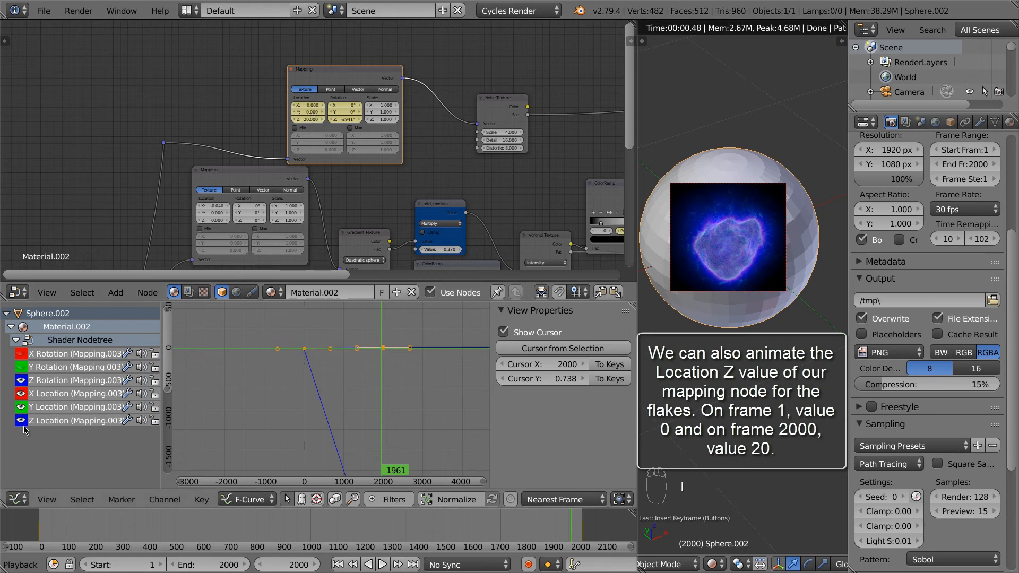
Show only the Z Location curve, frame all its keyframes, and change their interpolation to Linear
click(21, 394)
click(21, 380)
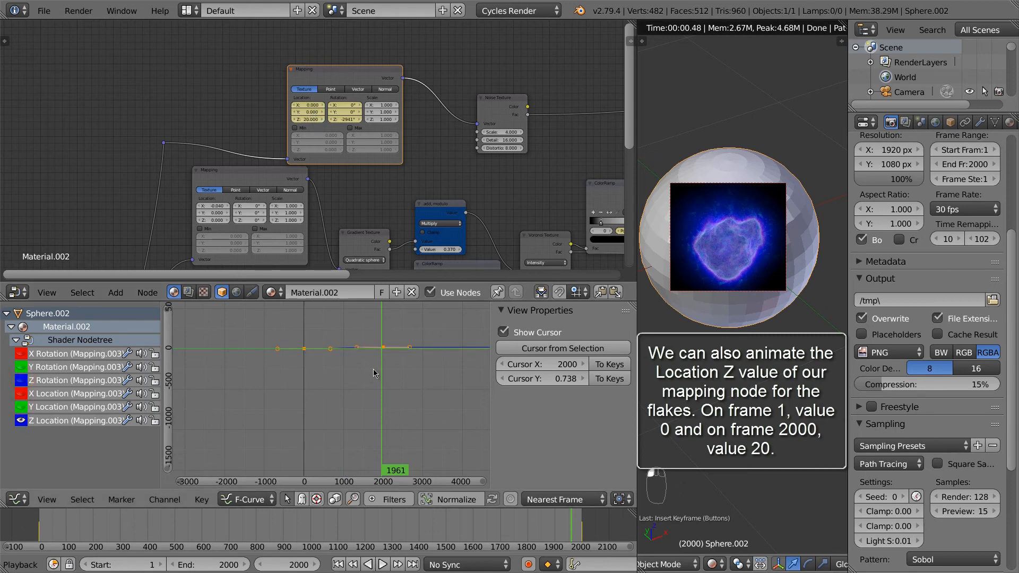
key(a)
key(a)
key(a)
key(KP_Decimal)
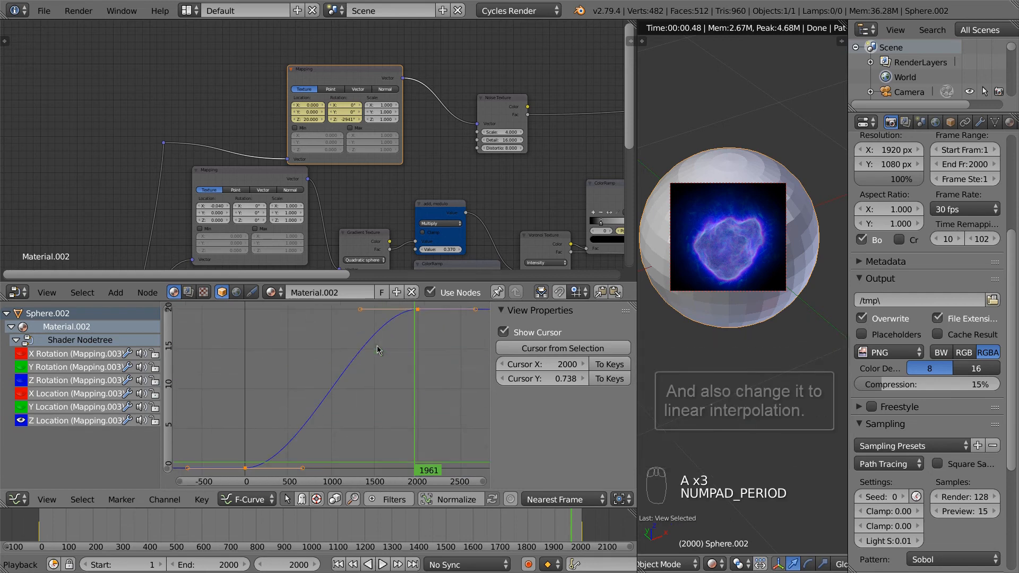
key(t)
click(381, 358)
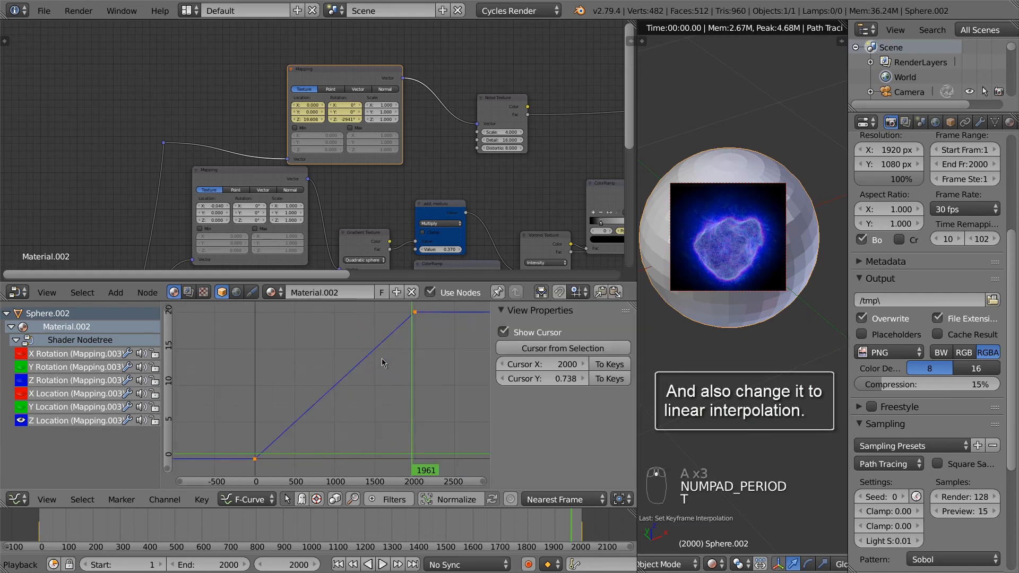
Play the animation from frame 500 to check the combined flake rotation and location movement
click(176, 528)
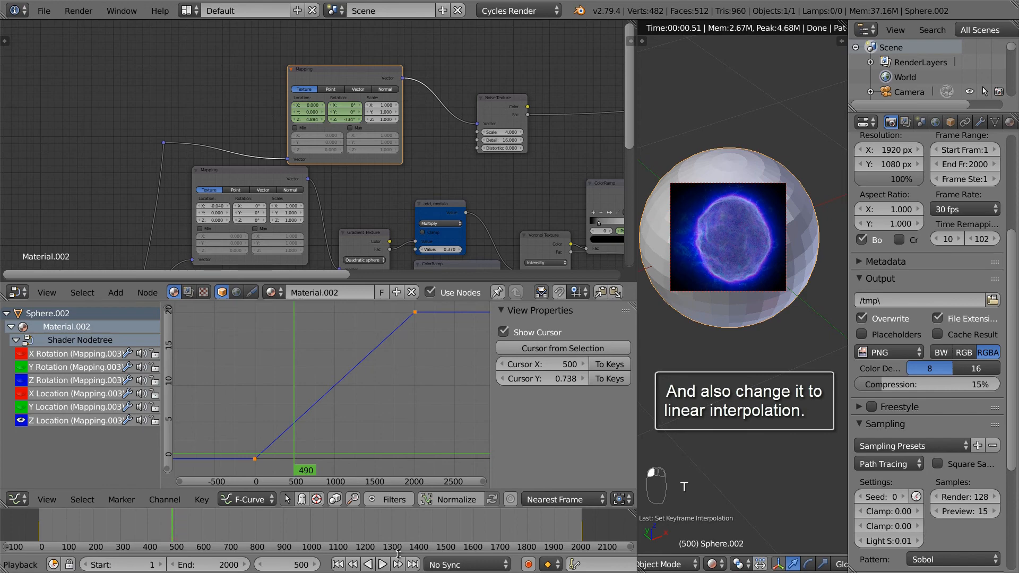
click(383, 564)
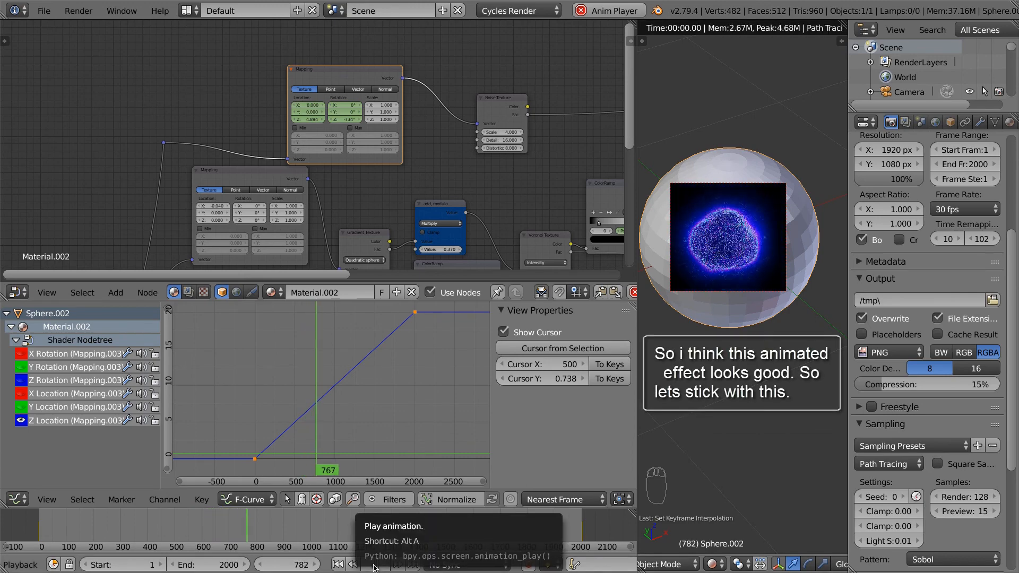
click(374, 566)
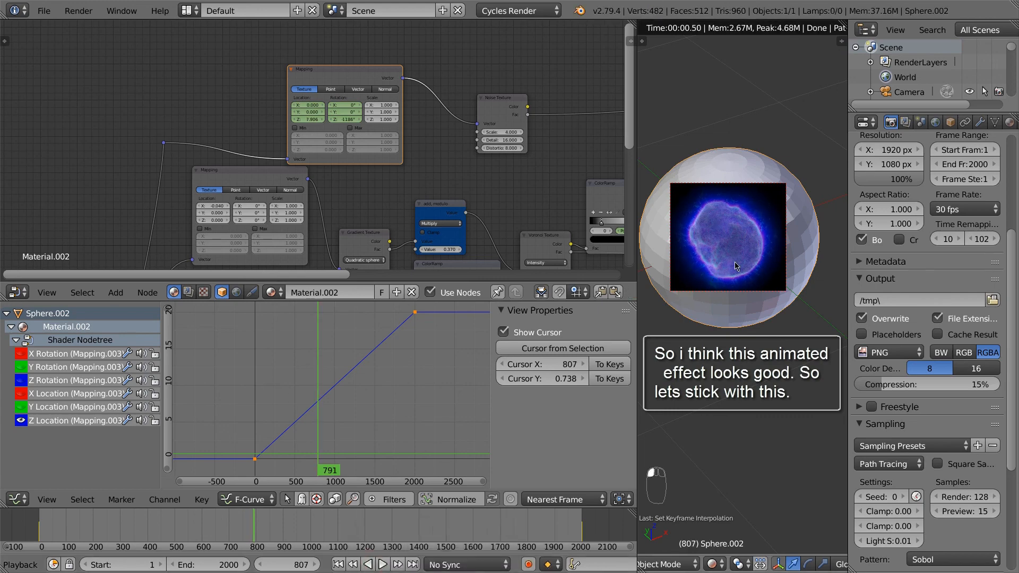
Widen the 3D view, enlarge the rendered sphere in it, and raise the preview samples to 39
drag(637, 287, 488, 287)
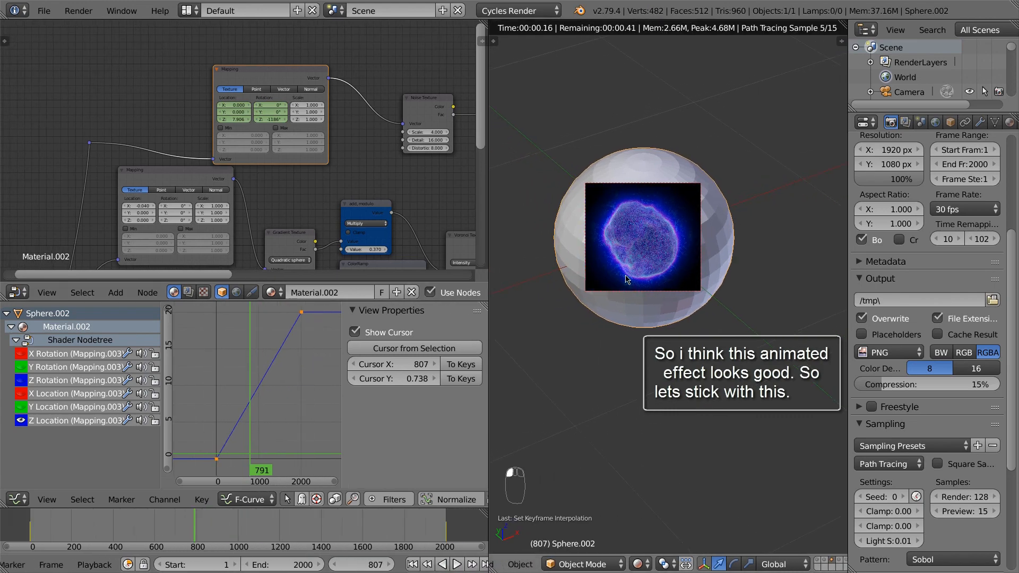
scroll(628, 284, up, 4)
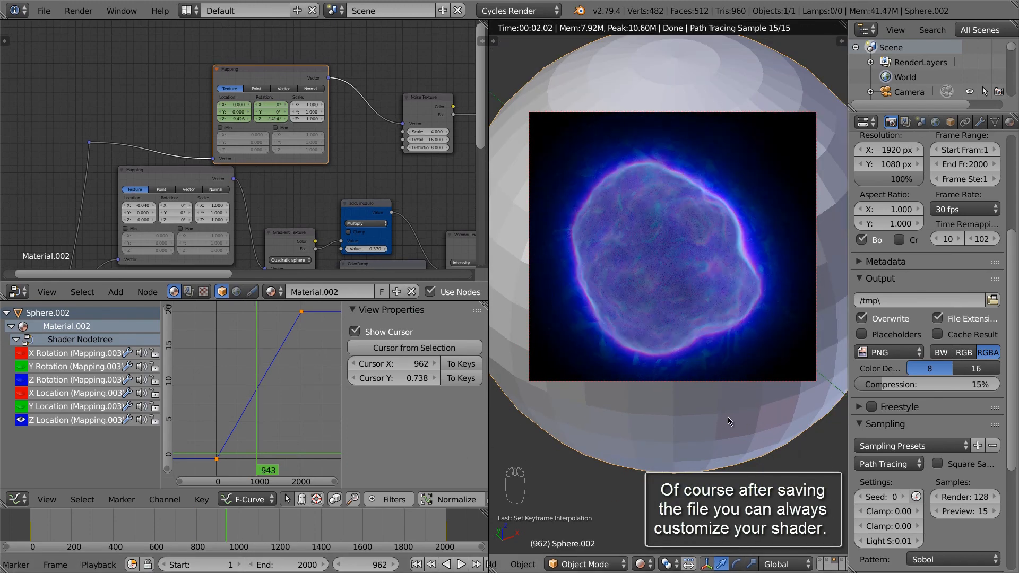
drag(966, 511, 982, 514)
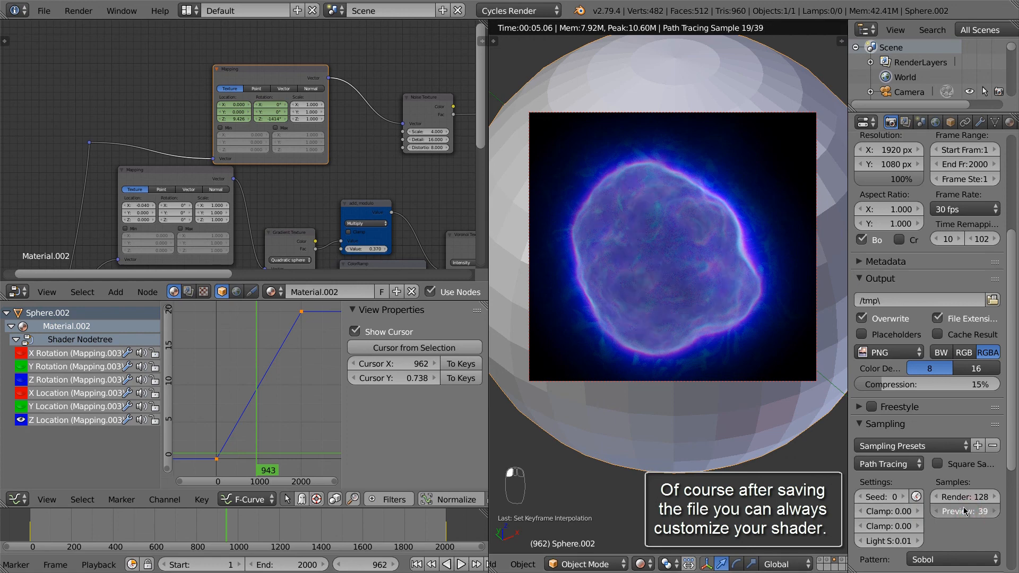